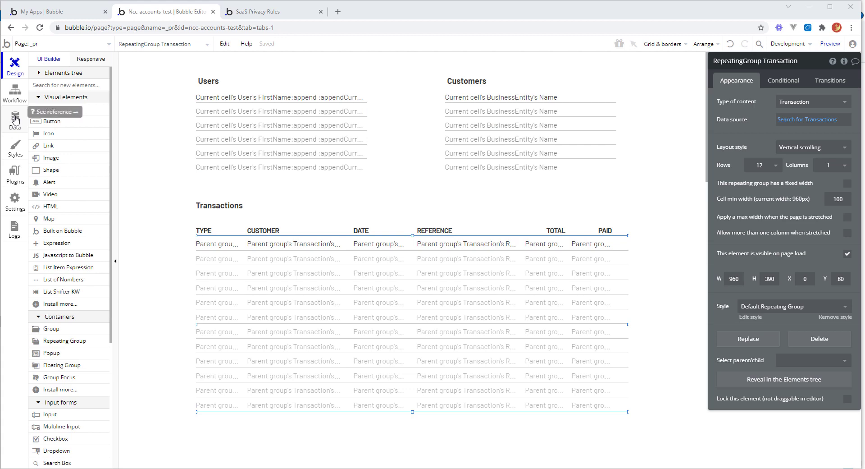
Review the fields of the Transaction, SaasAccount, BusinessEntity and User data types.
left_click(15, 120)
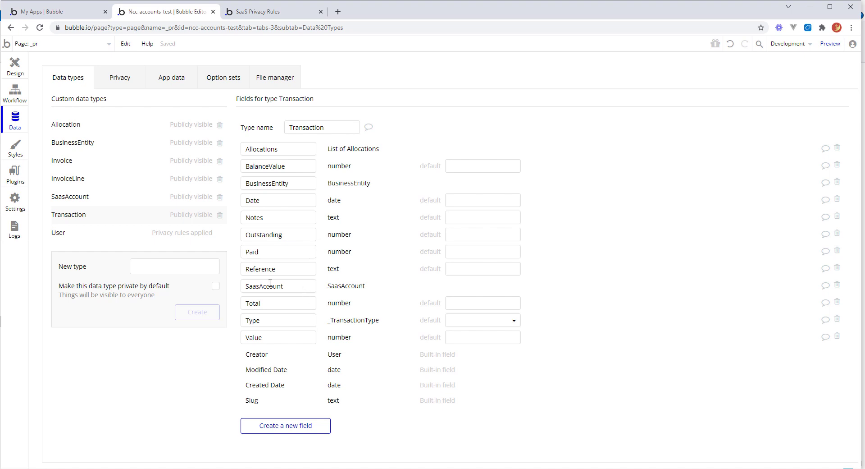
left_click(76, 201)
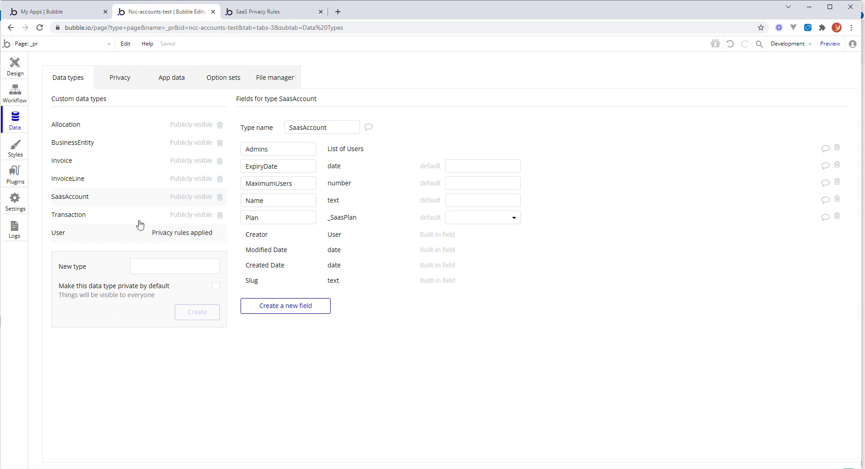
left_click(84, 217)
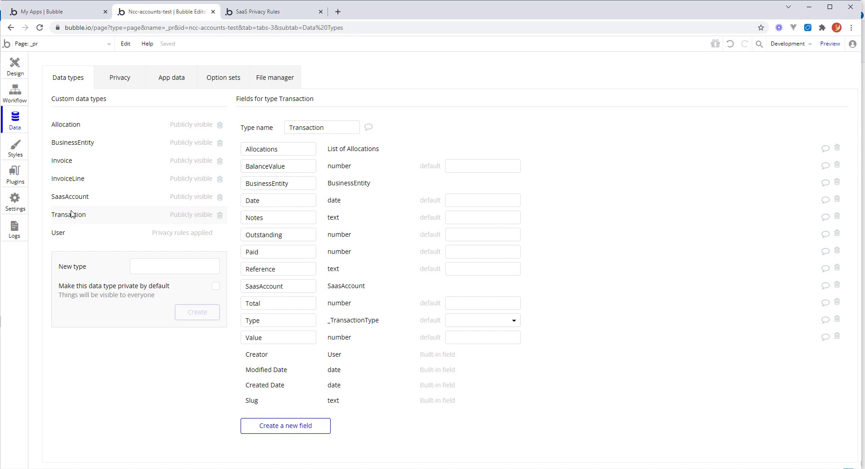
left_click(83, 142)
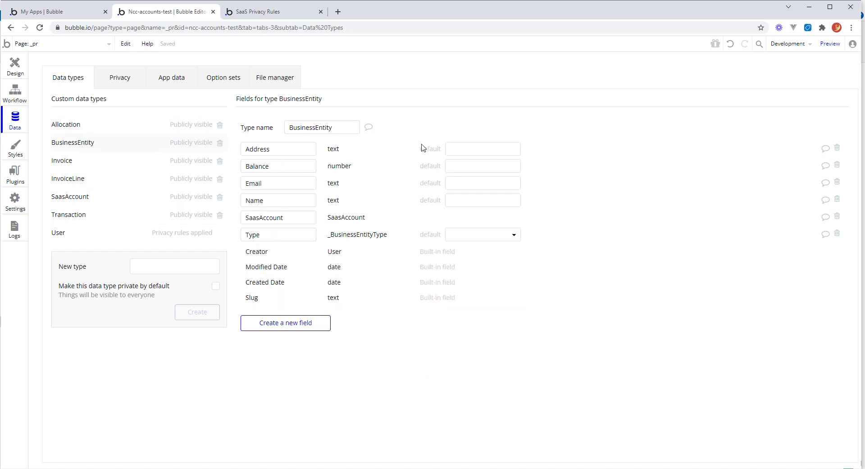
left_click(92, 236)
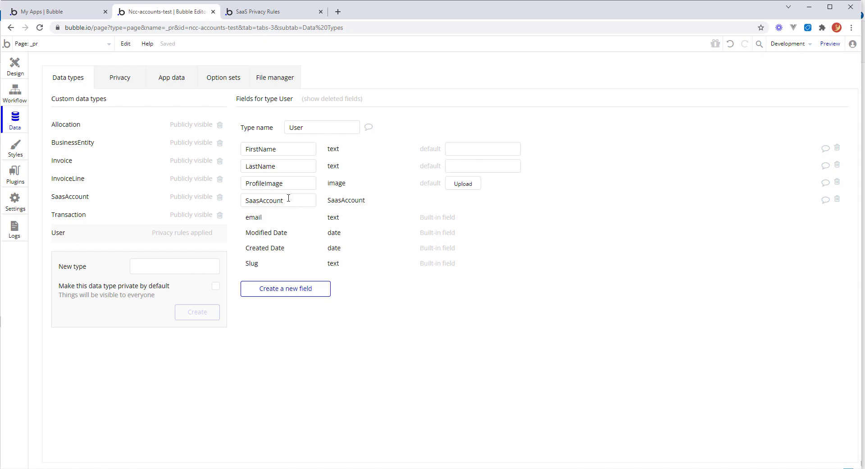
Create a workflow for the Page is loaded event and give it a Set state action.
left_click(12, 90)
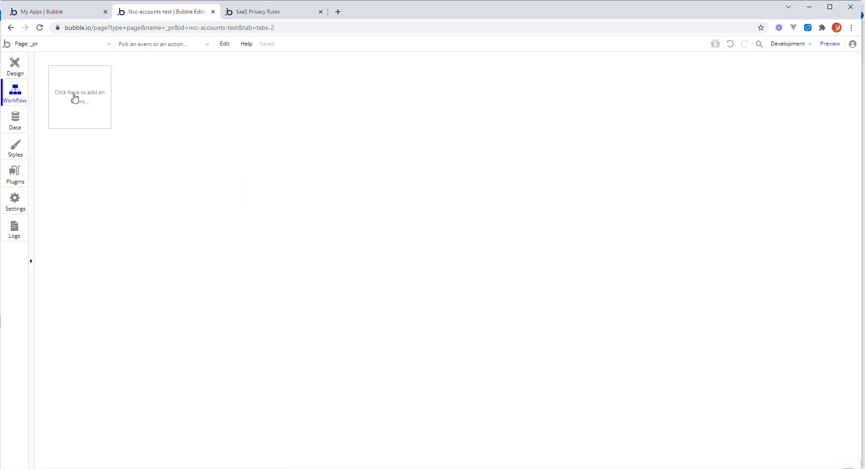
left_click(80, 96)
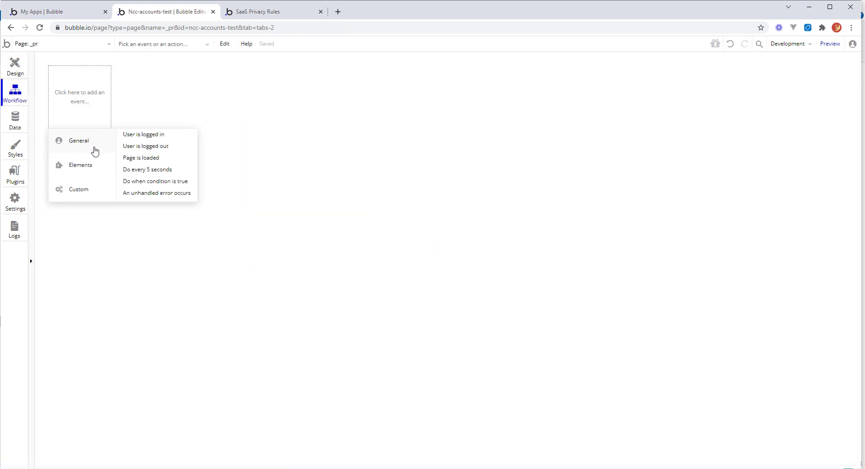
left_click(152, 158)
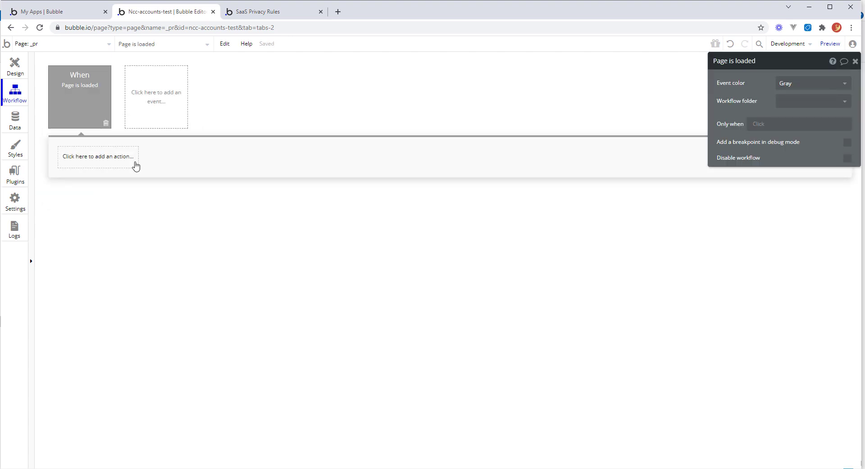
left_click(108, 161)
left_click(108, 280)
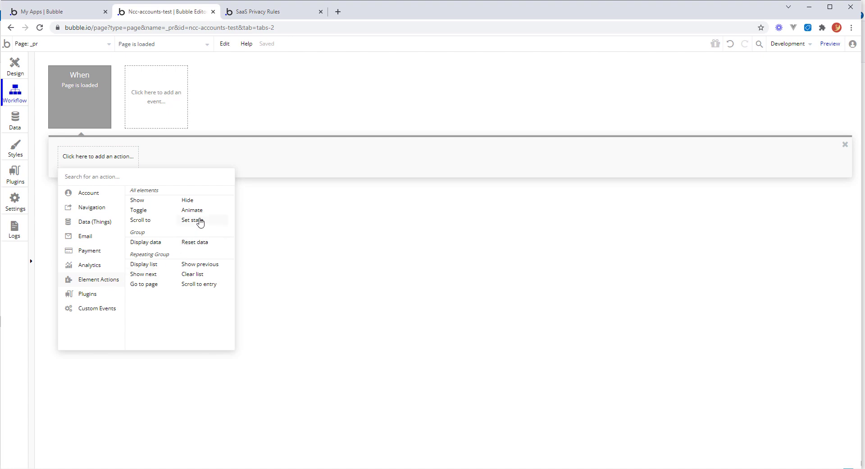
left_click(200, 221)
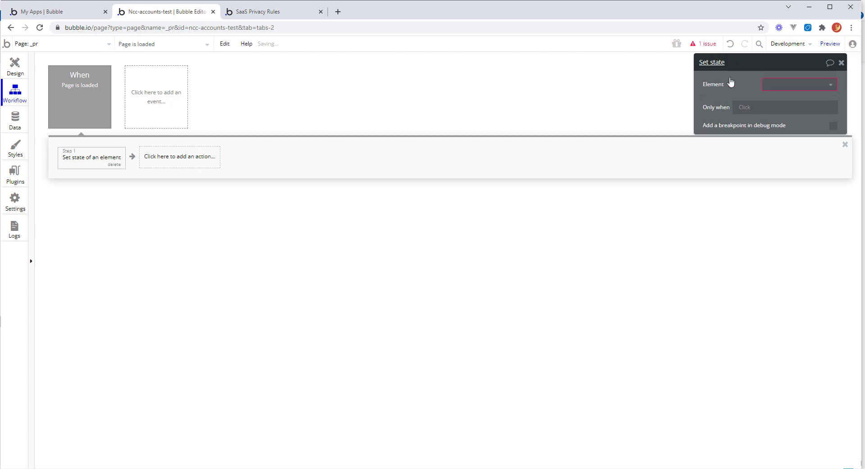
Target the _pr page in the Set state action and create a custom state named _sassAcc of type SaasAccount.
left_click(403, 121)
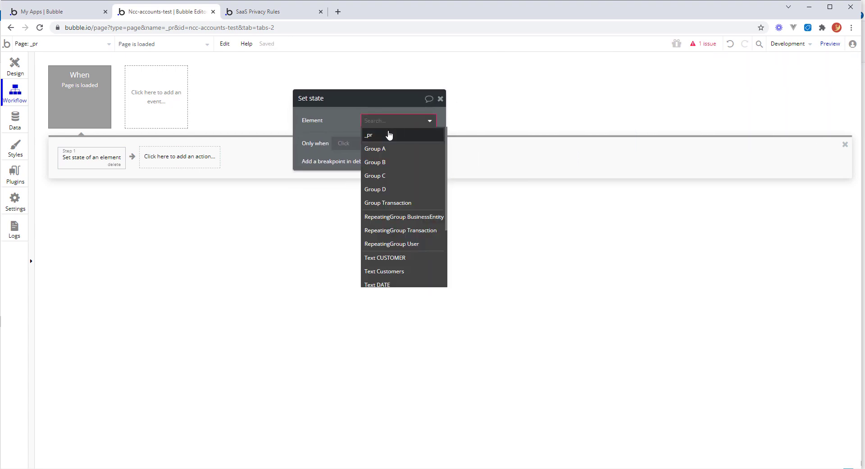
left_click(389, 135)
left_click(384, 143)
left_click(386, 152)
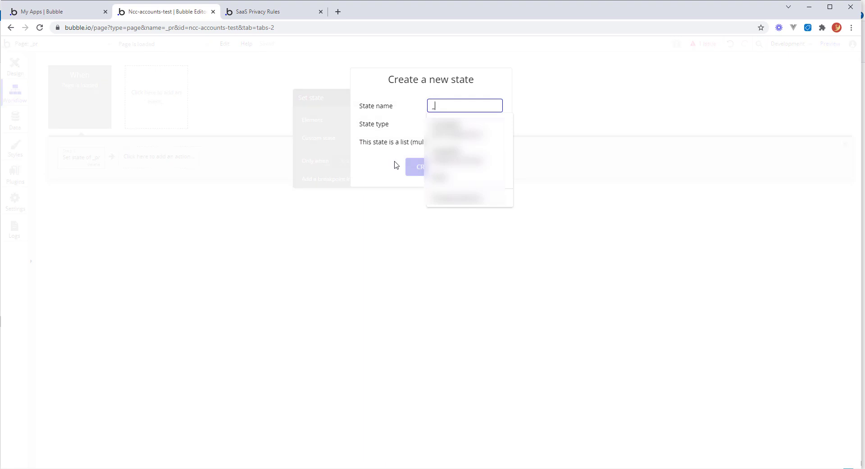
type("_s")
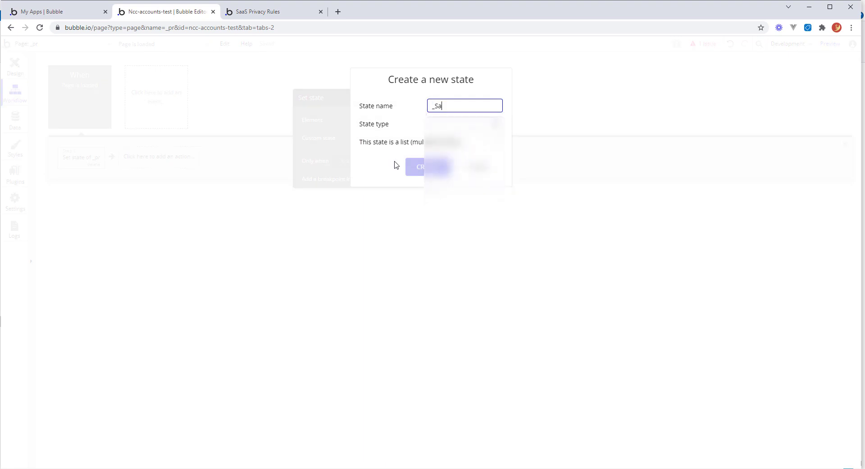
type("assAcc")
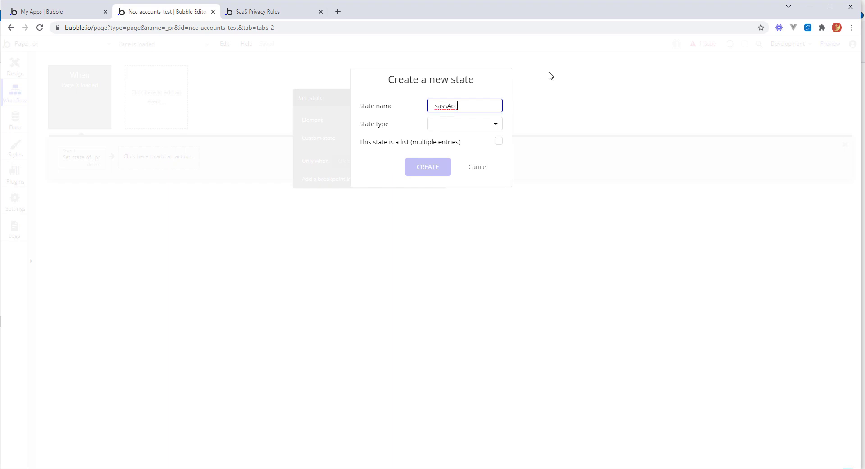
left_click(495, 126)
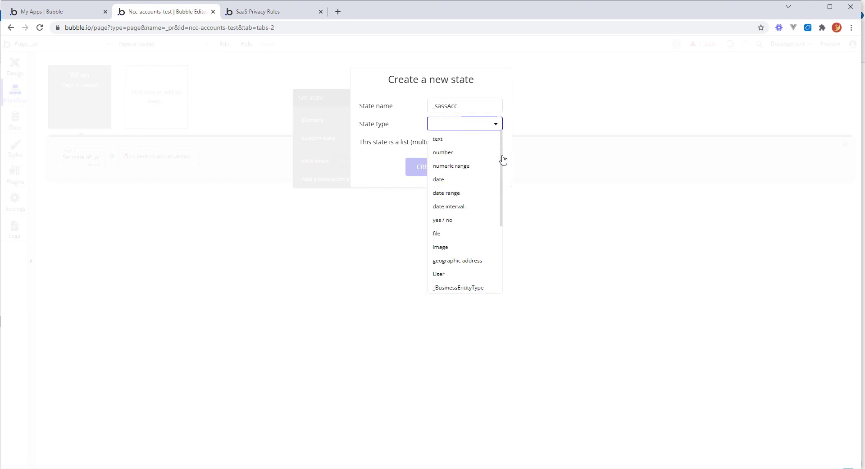
left_click_drag(501, 198, 499, 267)
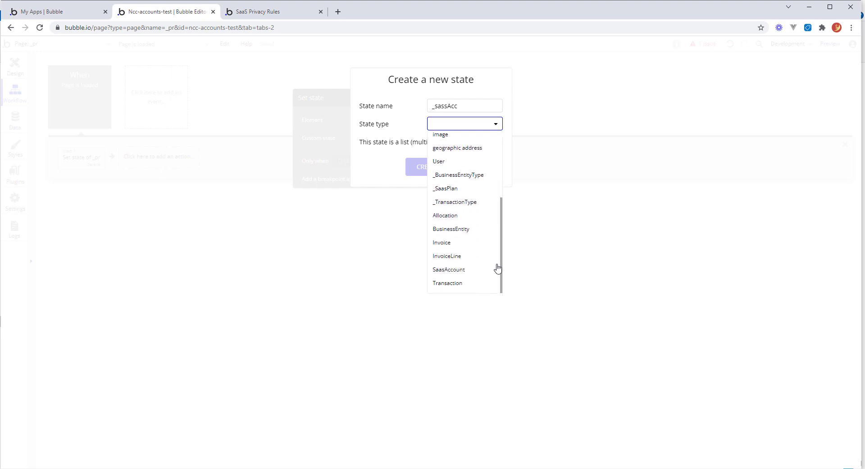
left_click(451, 272)
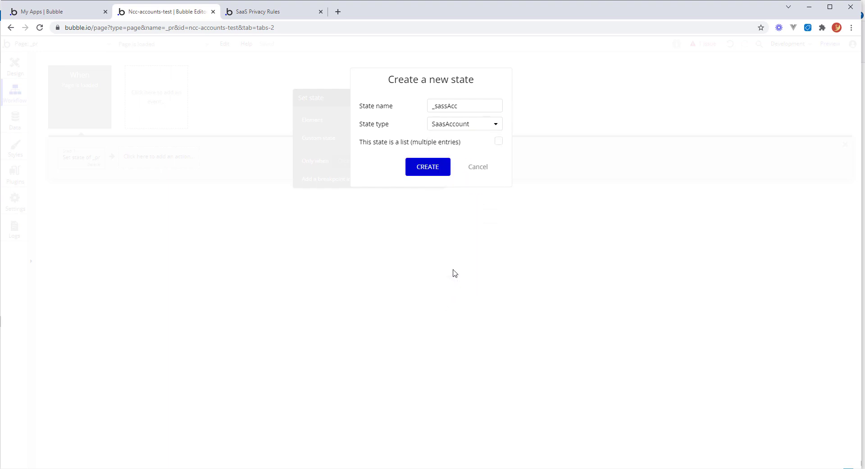
left_click(426, 168)
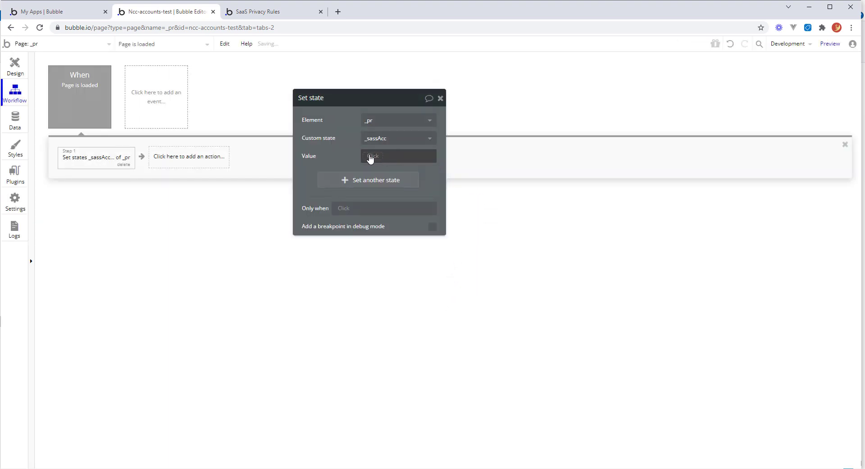
Set the value of the _sassAcc state to Current User's SaasAccount and close the action's properties.
left_click(368, 158)
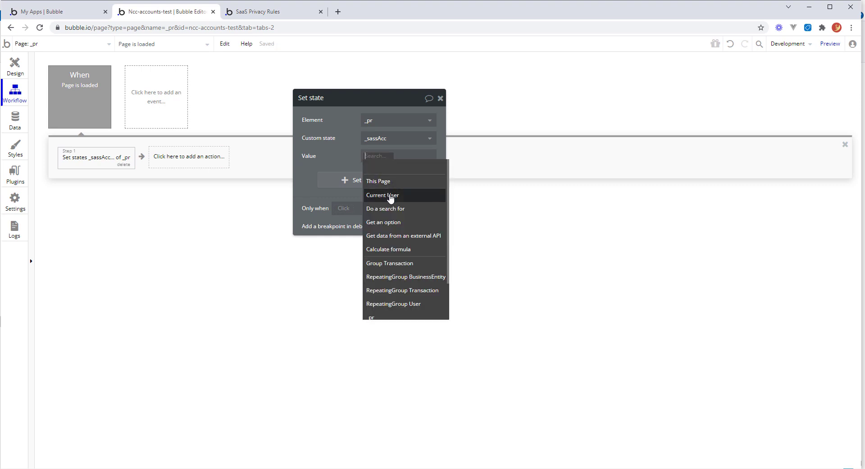
left_click(390, 195)
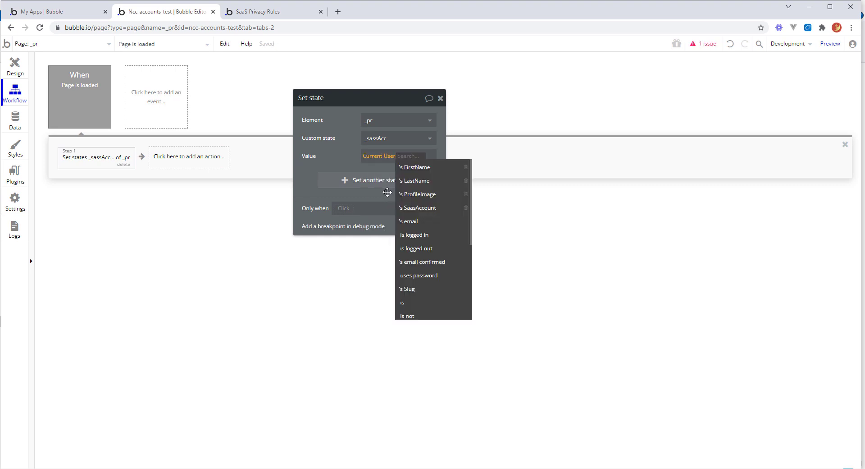
left_click(424, 213)
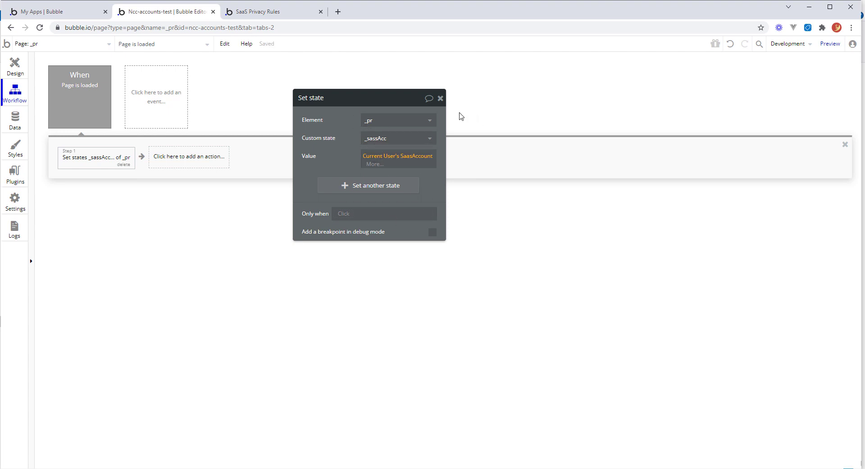
left_click(441, 98)
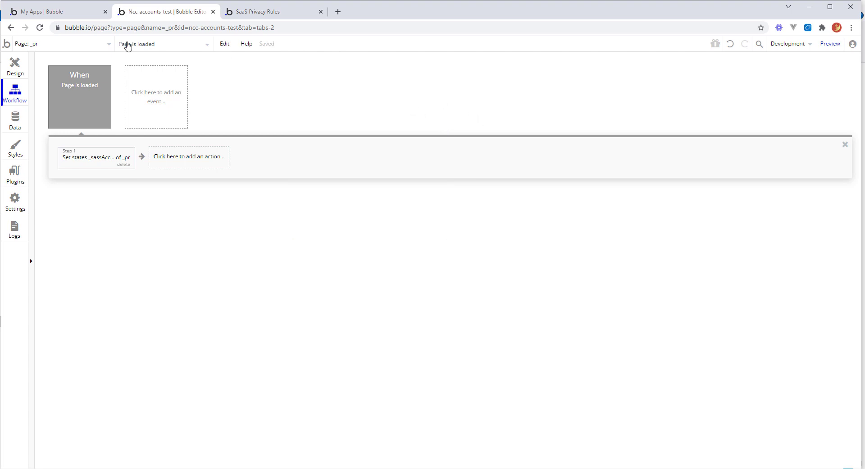
Constrain the Users repeating group's search on the page design with SaasAccount = _pr's _sassAcc.
left_click(14, 66)
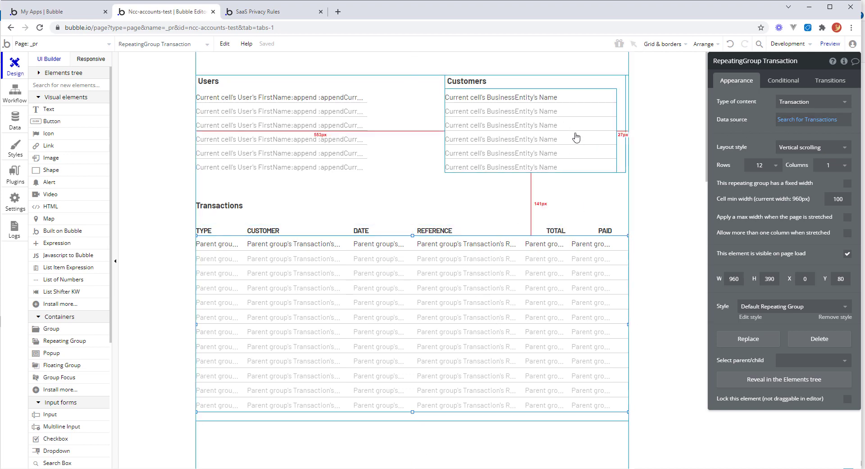
left_click(334, 110)
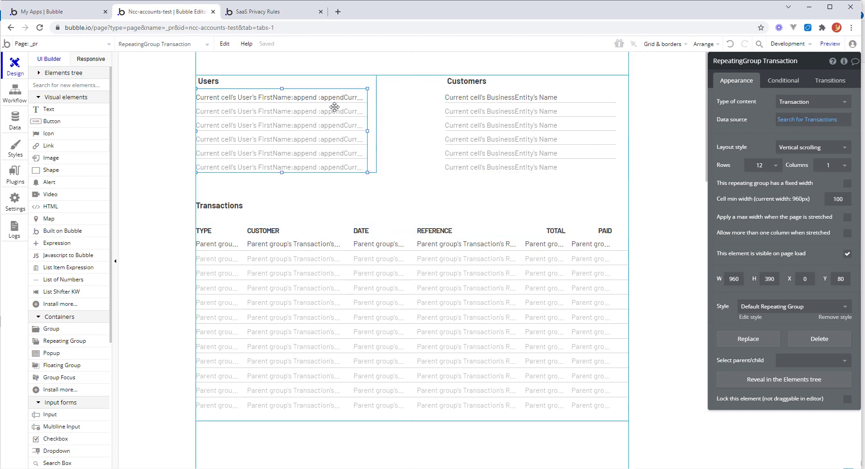
left_click(806, 121)
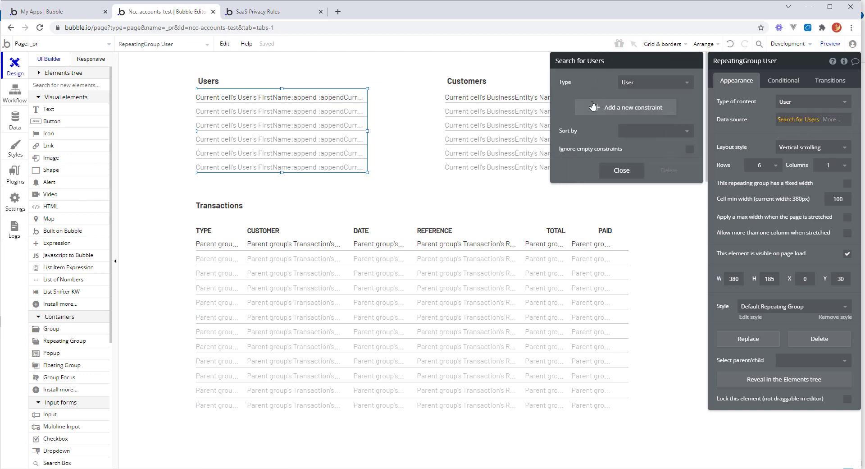
left_click(596, 109)
left_click(573, 104)
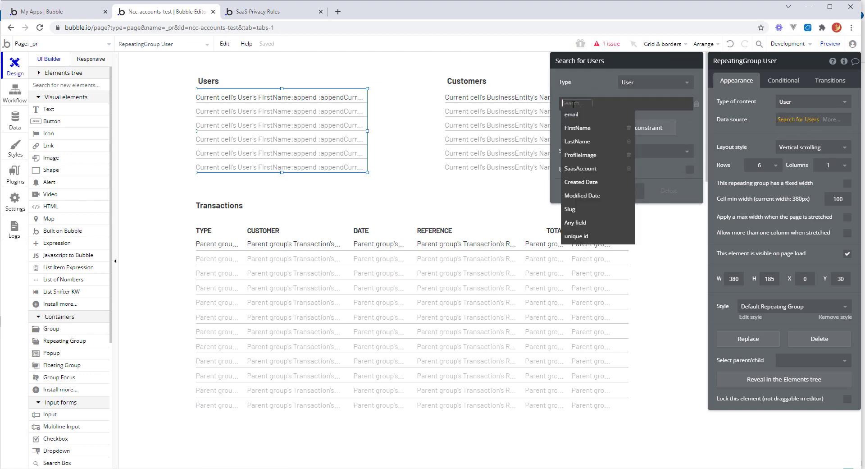
left_click(584, 169)
left_click(601, 104)
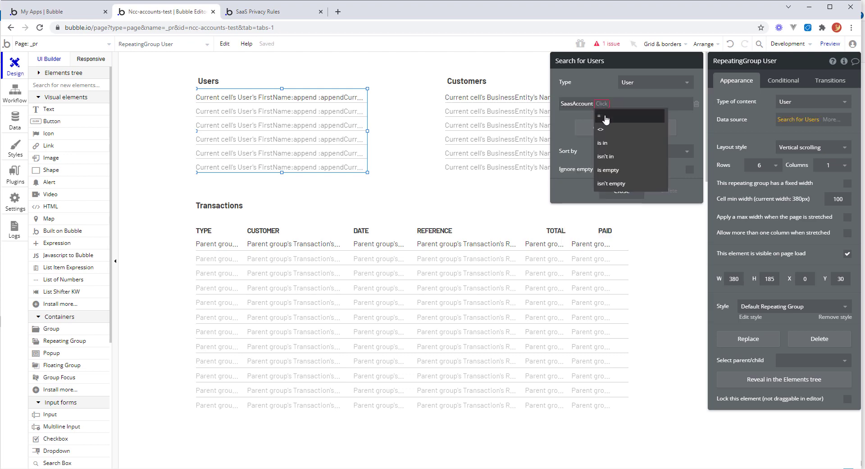
left_click(605, 117)
left_click(613, 104)
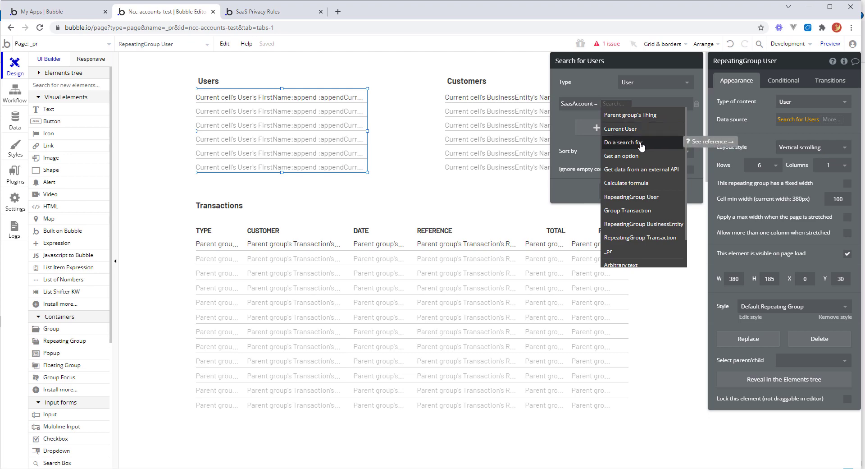
left_click(617, 247)
left_click(616, 103)
left_click(631, 120)
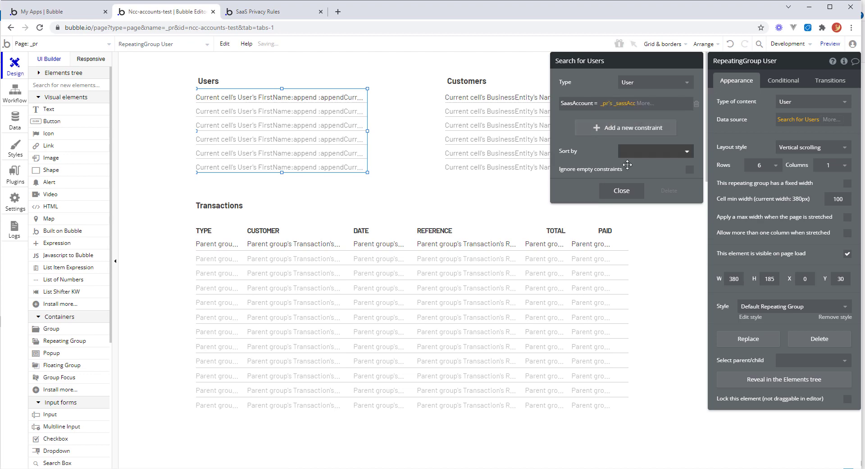
left_click(622, 191)
Constrain the Customers repeating group's BusinessEntity search with SaasAccount = _pr's _sassAcc.
left_click(555, 125)
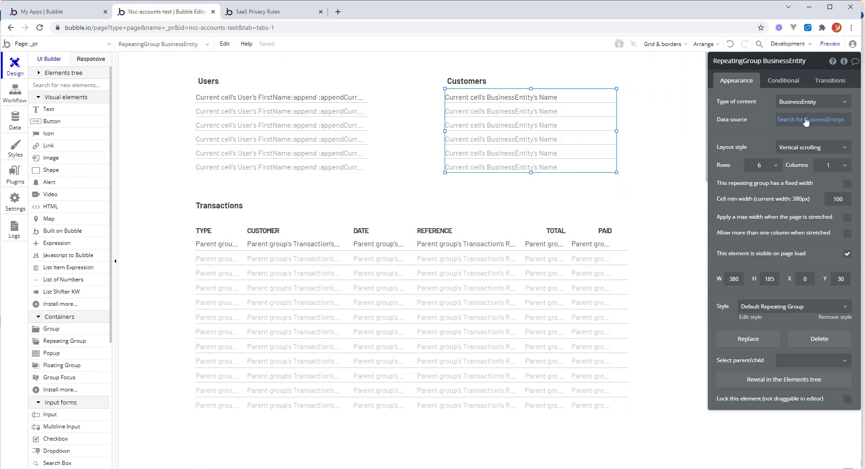
left_click(811, 120)
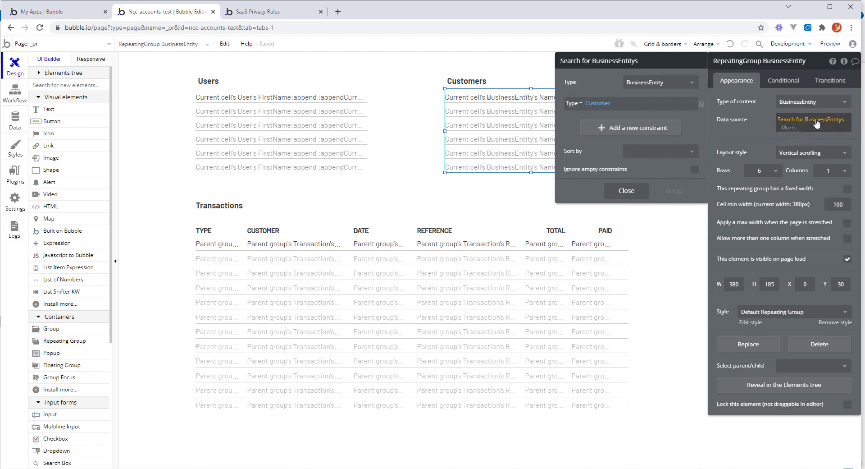
left_click(599, 127)
left_click(568, 124)
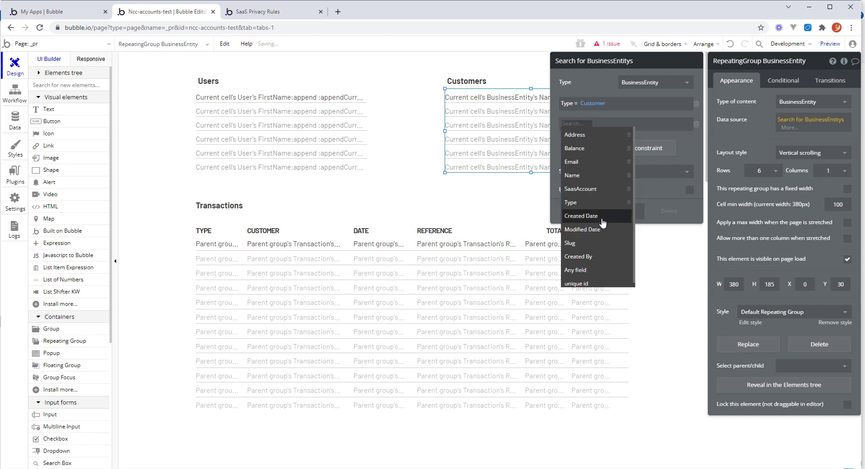
left_click(603, 188)
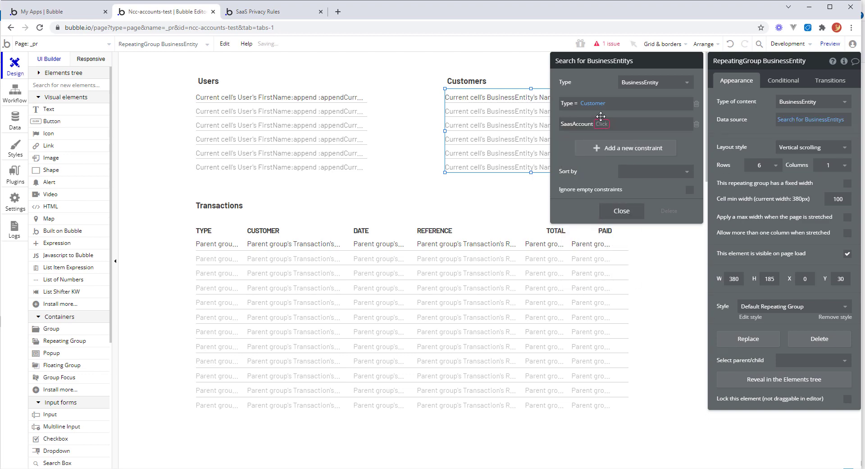
left_click(601, 126)
left_click(605, 140)
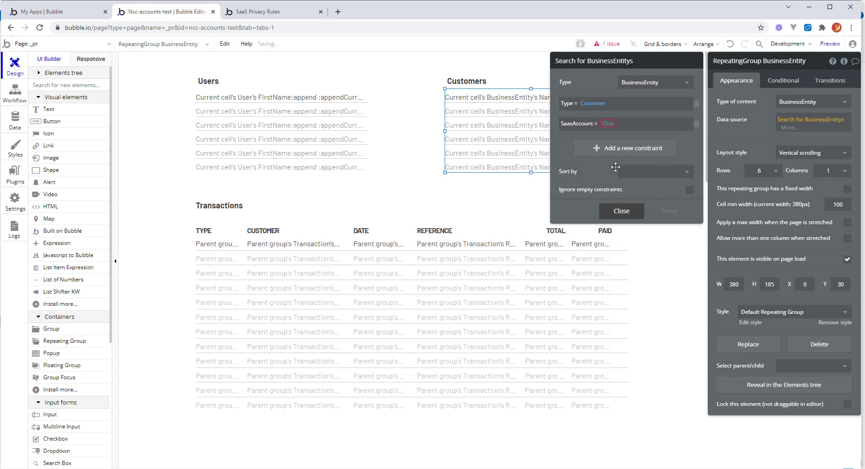
left_click(615, 129)
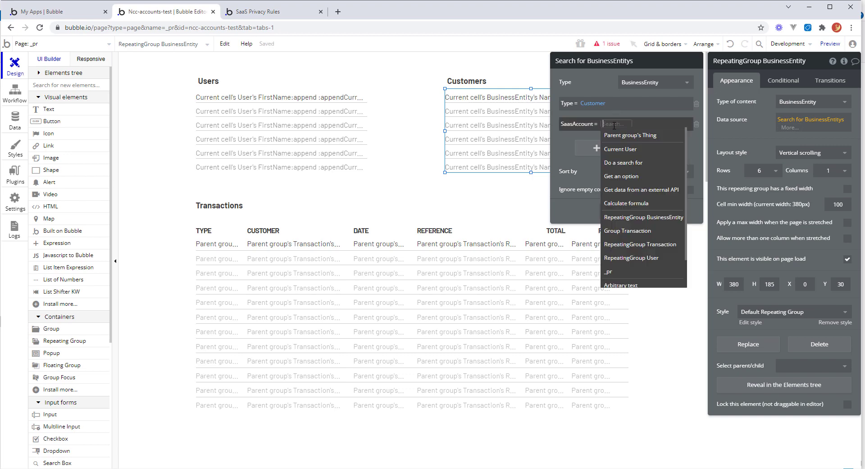
left_click(605, 271)
left_click(632, 135)
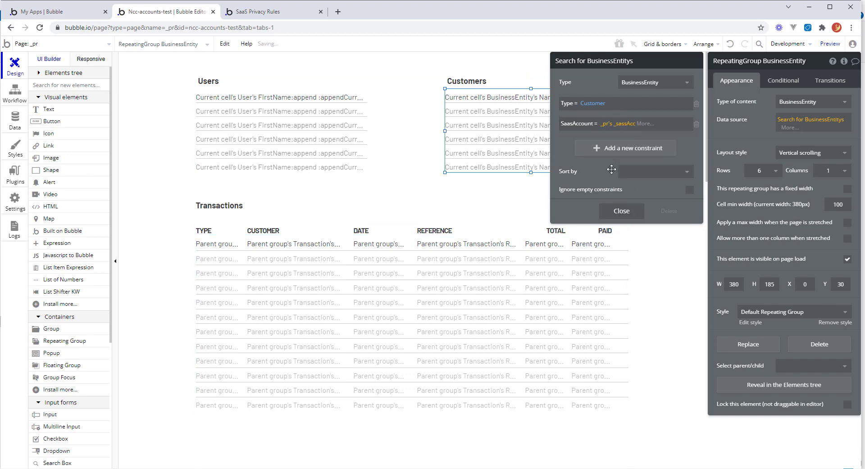
Constrain the Transactions repeating group's search with SaasAccount = _pr's _sassAcc and close the search settings.
left_click(402, 292)
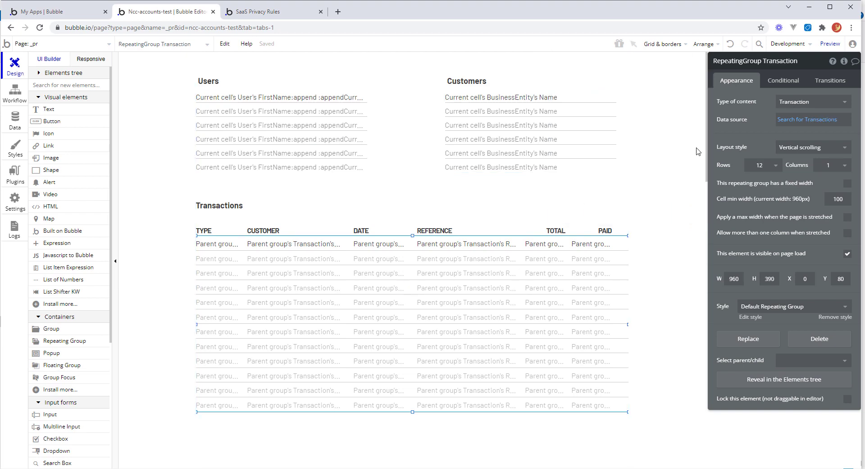
left_click(817, 126)
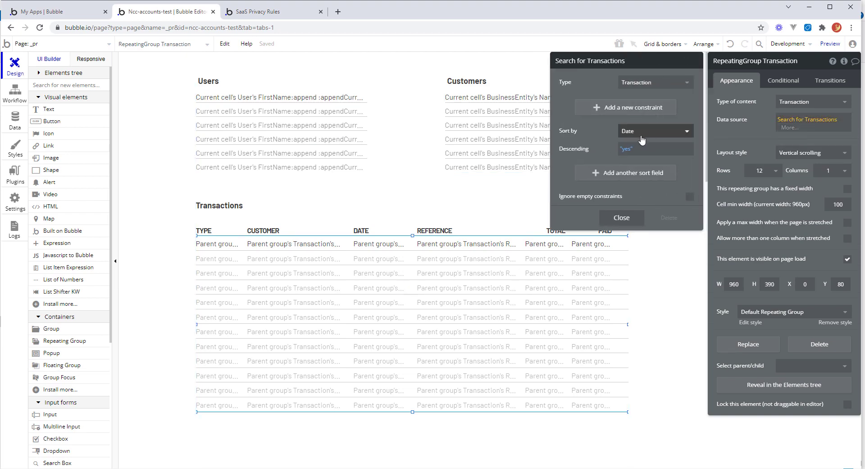
left_click(627, 107)
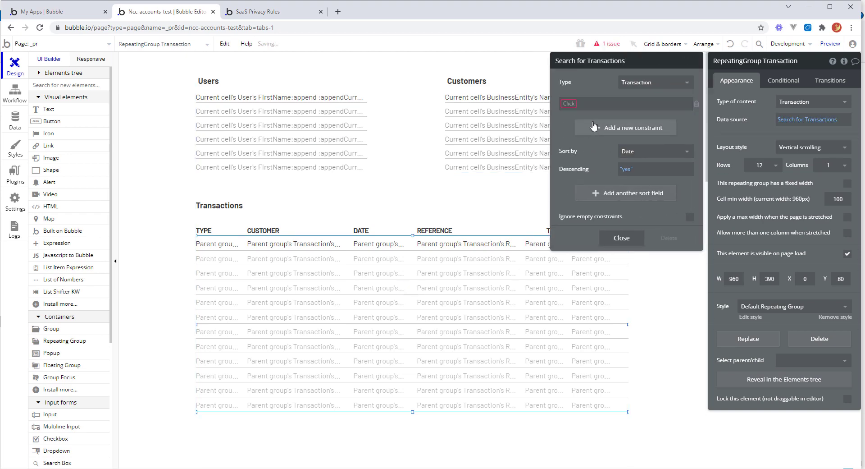
left_click(566, 105)
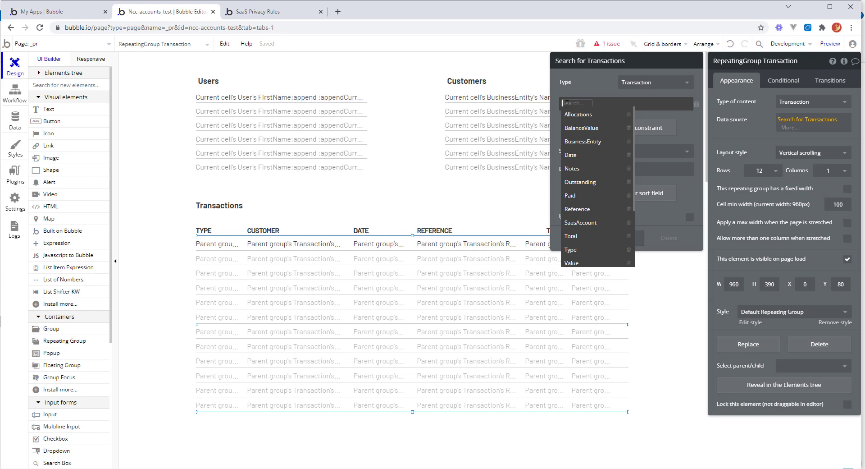
left_click(585, 224)
left_click(601, 105)
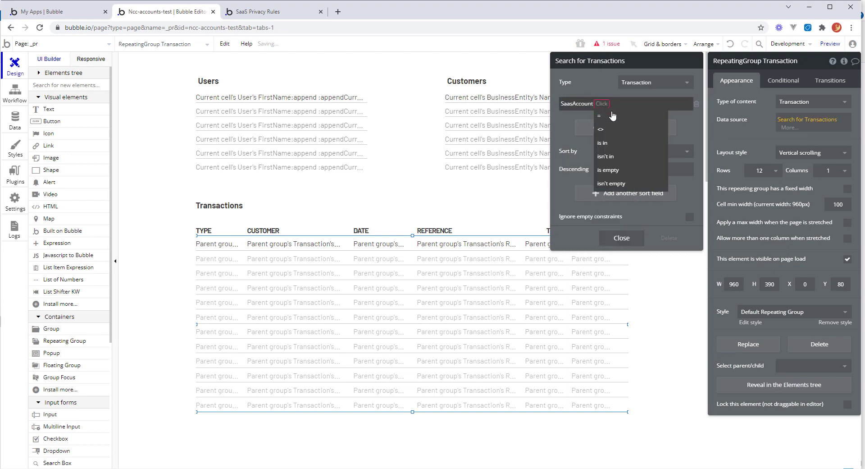
left_click(606, 117)
left_click(610, 104)
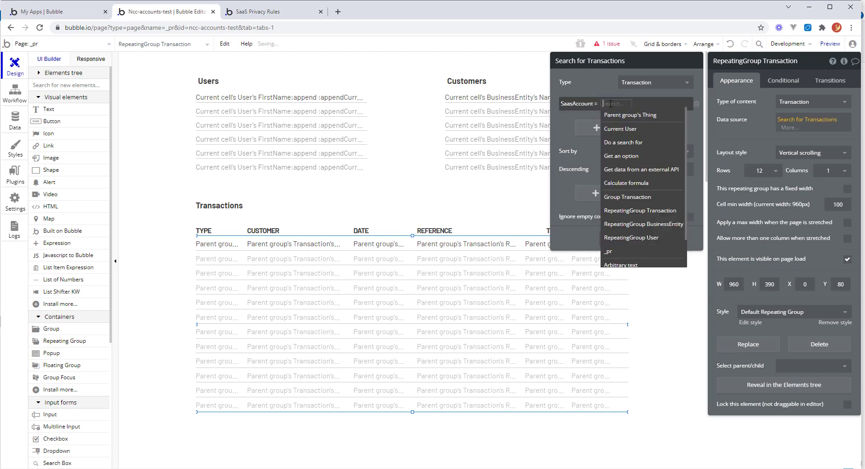
left_click(612, 251)
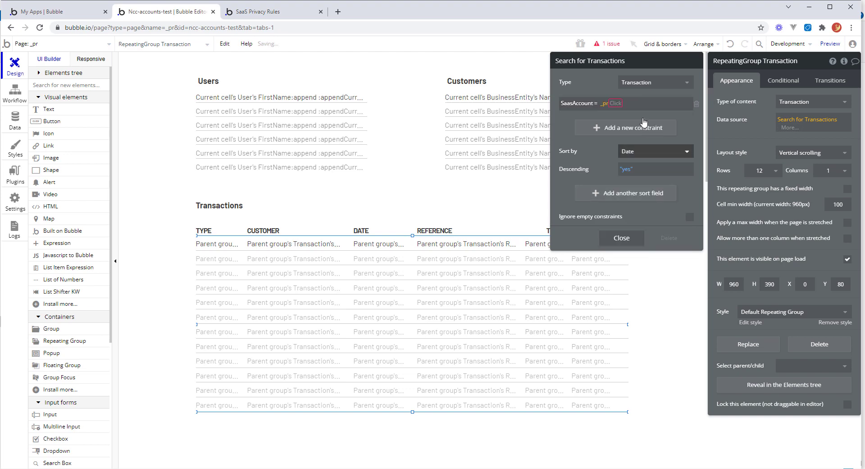
left_click(629, 117)
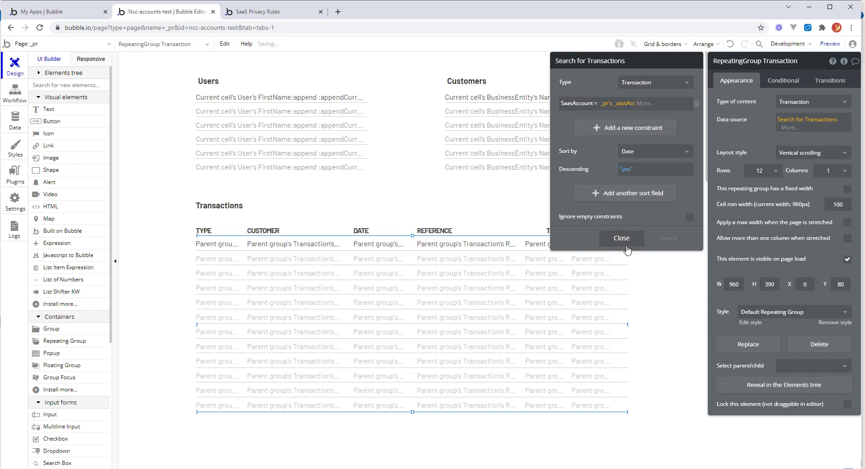
left_click(621, 238)
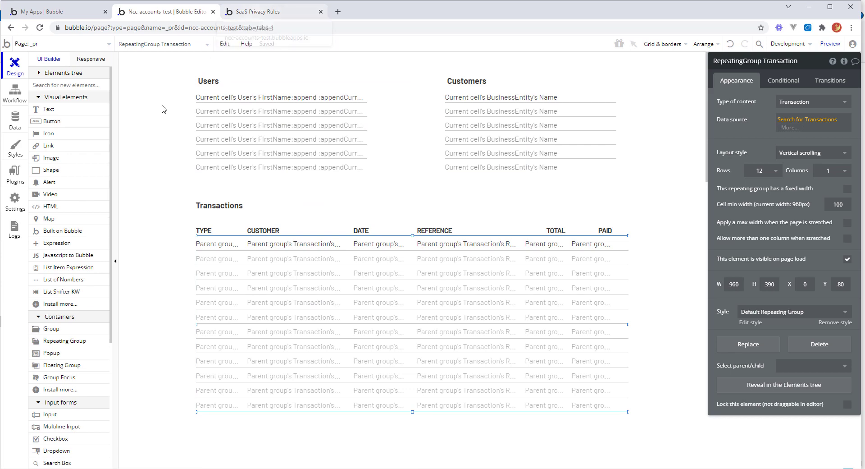
Examine the All Users and All SaasAccounts entries in the app data, including the Our Co user's SaasAccount link.
left_click(14, 119)
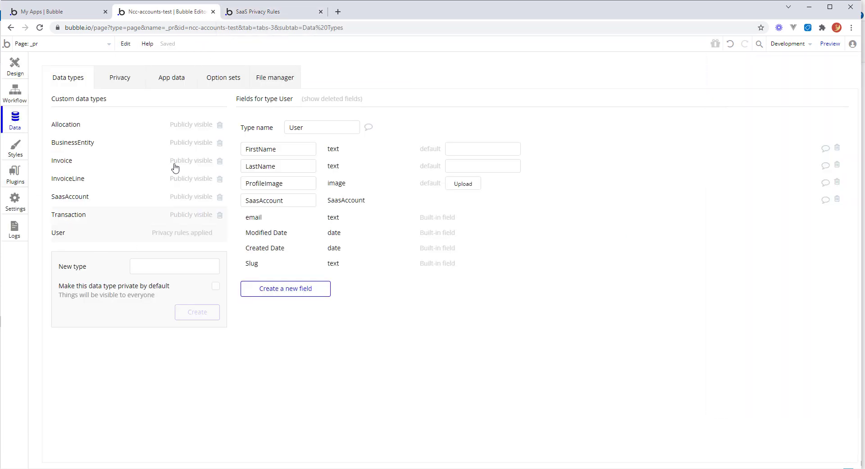
left_click(174, 77)
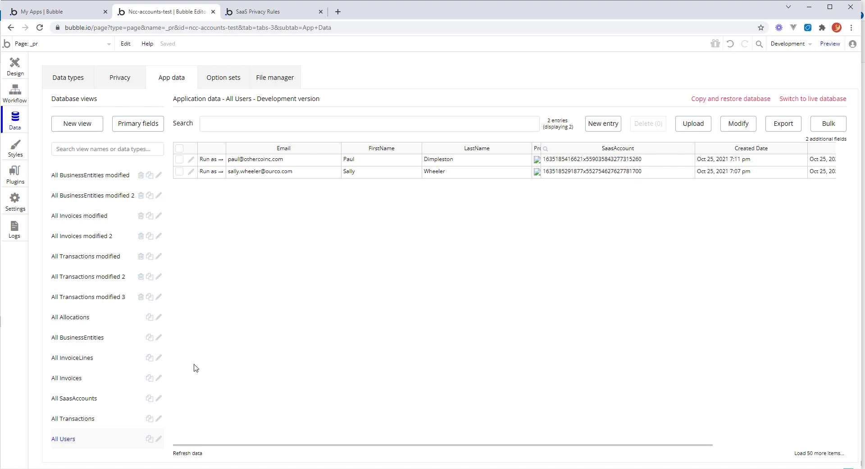
left_click(90, 397)
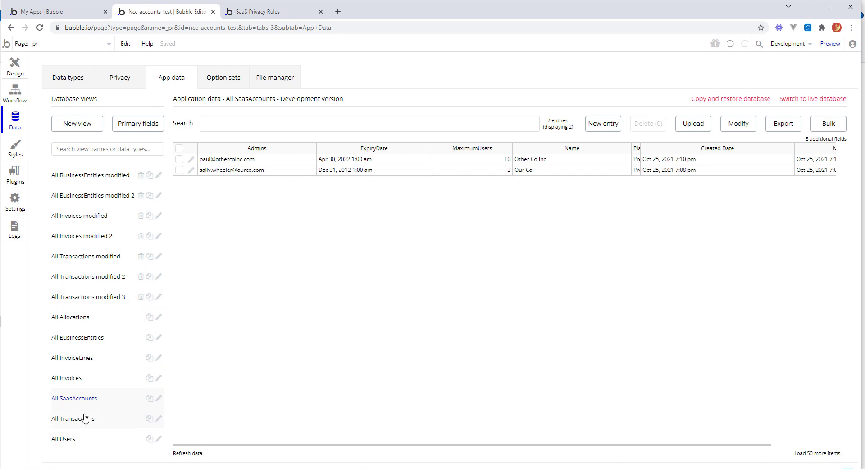
left_click(77, 439)
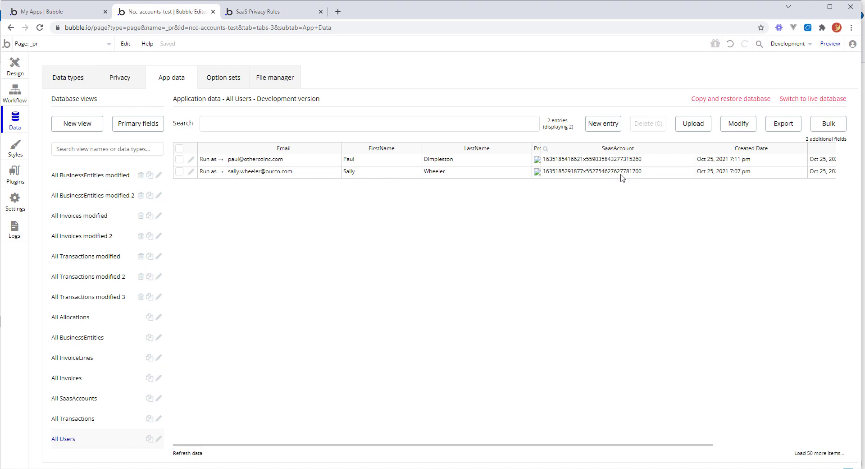
left_click(191, 172)
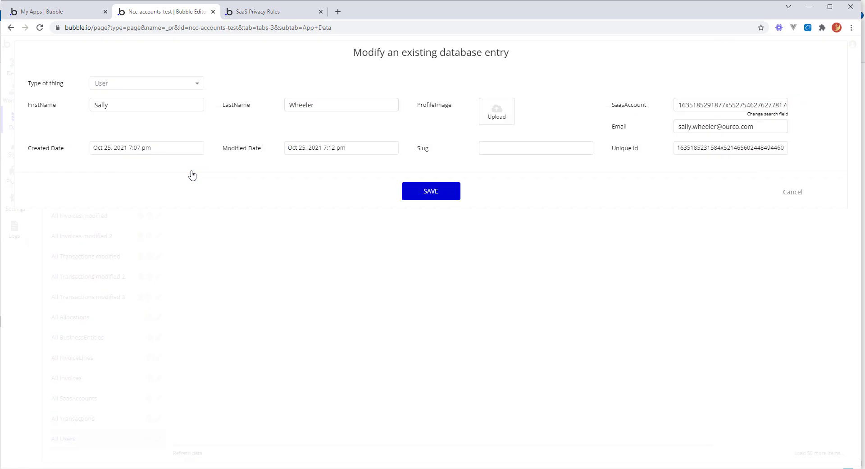
left_click(792, 192)
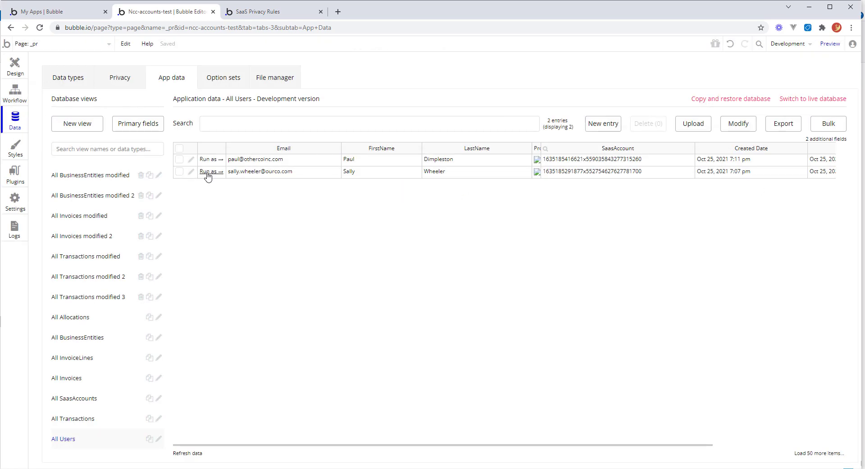
Run the page as the Our Co user and check the users, customers and transactions lists.
left_click(209, 171)
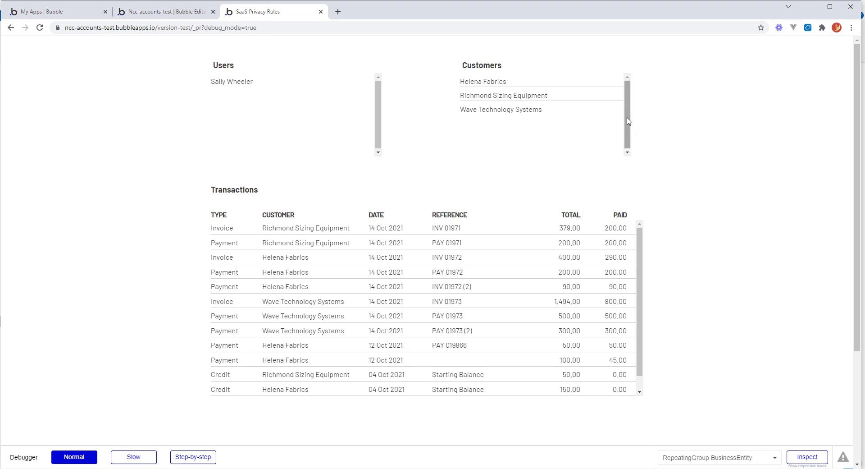
scroll(640, 285, "down", 1)
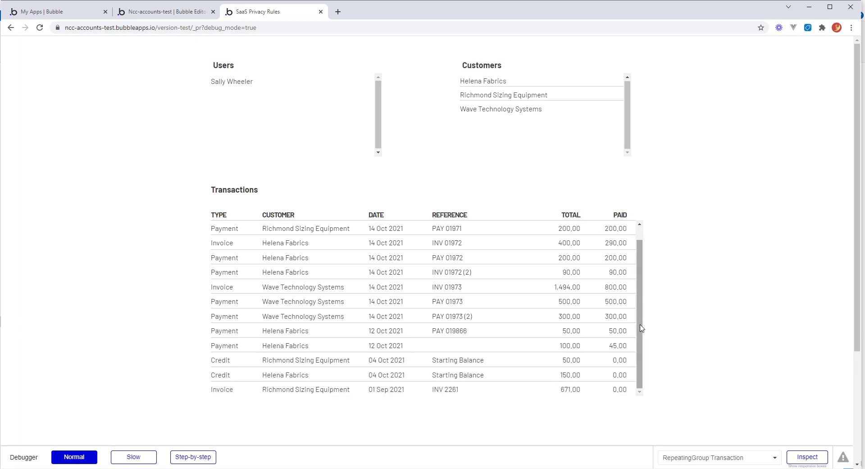
scroll(638, 288, "up", 1)
left_click_drag(637, 289, 652, 272)
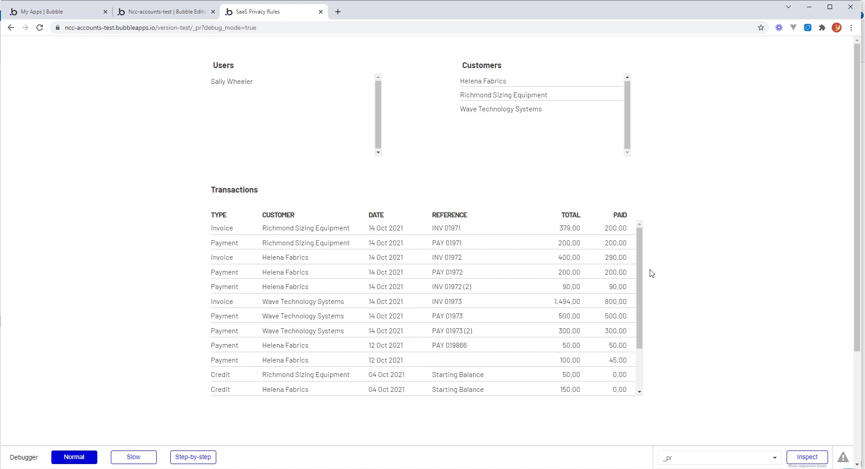
Return to the editor's user data and run the page as the Other Co Inc user to check its lists.
left_click(187, 15)
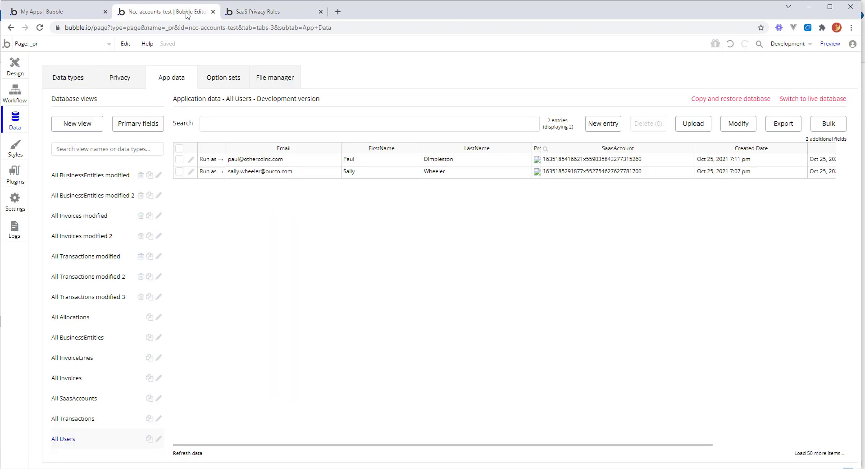
left_click(215, 160)
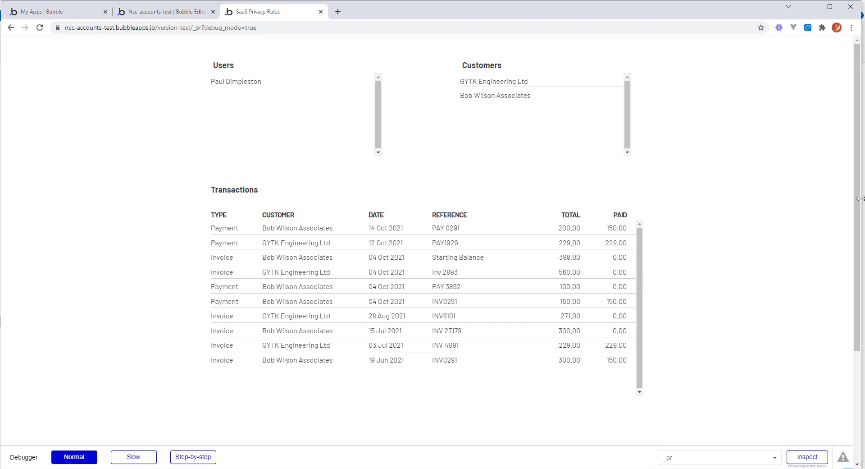
left_click_drag(860, 198, 811, 243)
Return to the editor and review the custom data types and the User type's privacy rule.
left_click(168, 14)
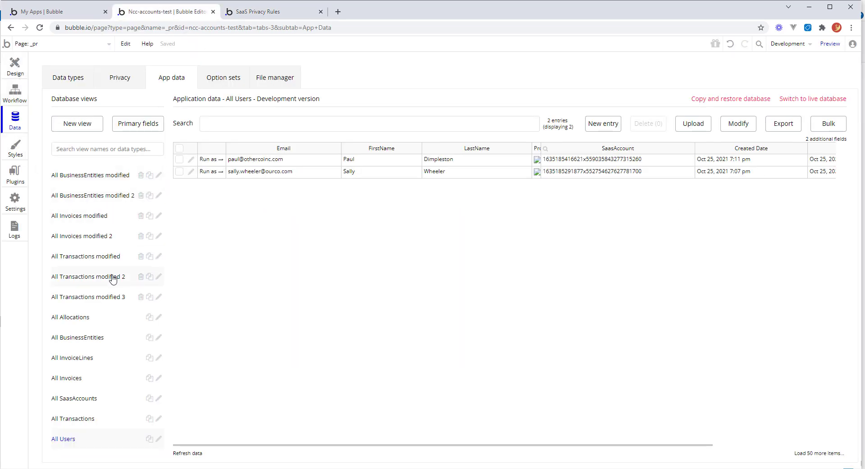
left_click(70, 80)
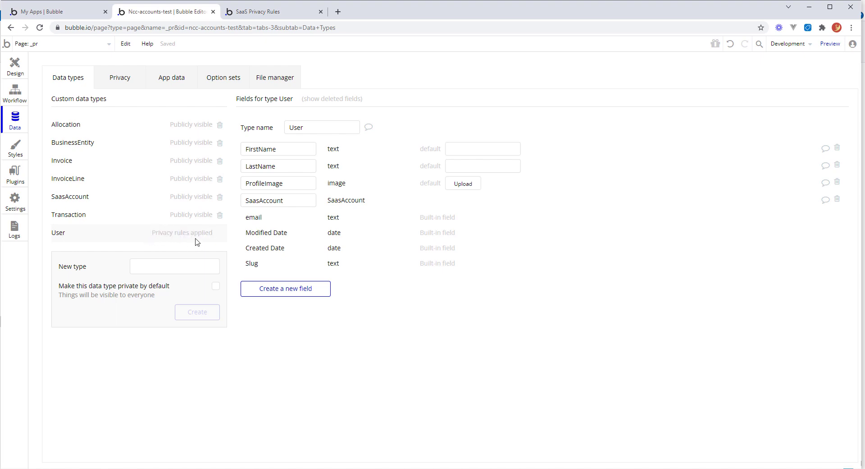
left_click(130, 80)
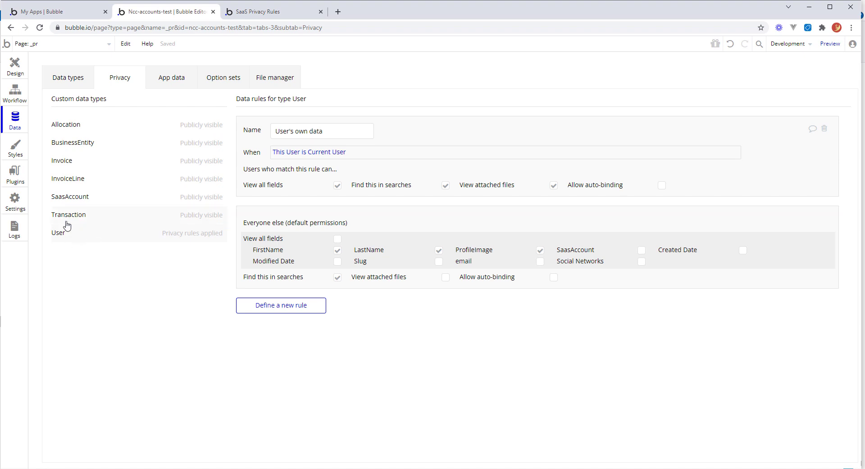
left_click(360, 158)
Review the constraint in the Users repeating group's search on the page design, and close the search settings.
left_click(15, 79)
double_click(261, 133)
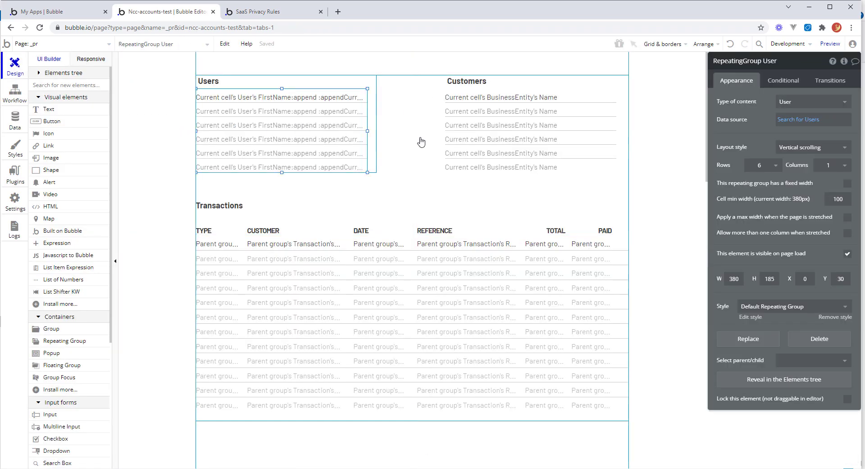
left_click(837, 119)
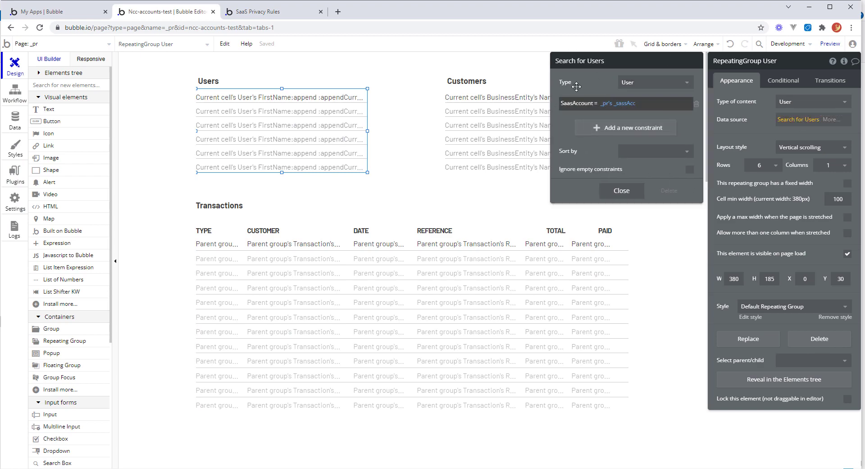
left_click(631, 191)
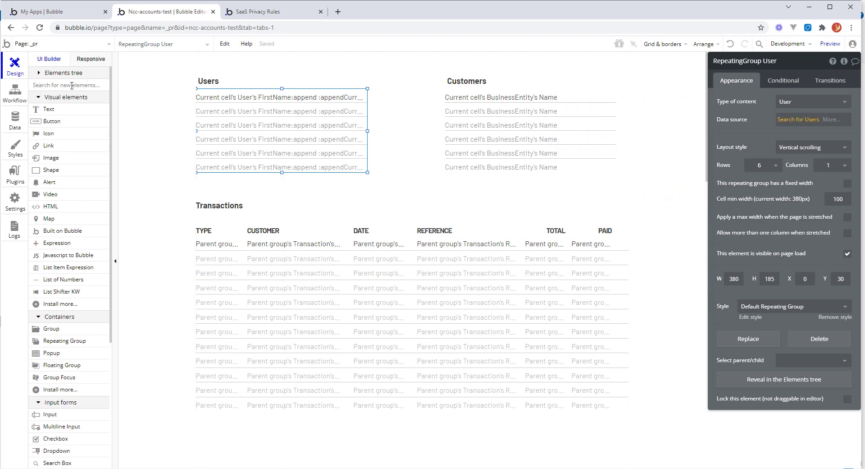
In User's privacy rules, remove everyone else's permissions to find users in searches and view FirstName, LastName and ProfileImage.
left_click(15, 120)
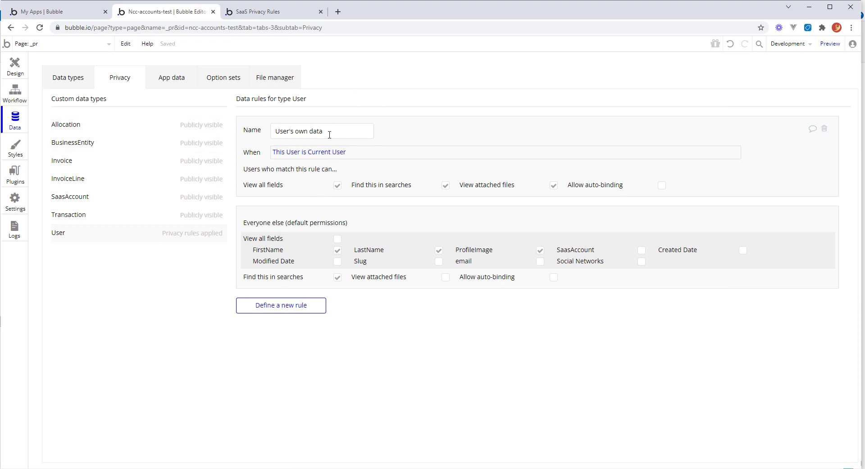
left_click(337, 277)
left_click(337, 251)
left_click(439, 251)
left_click(539, 250)
Define a new privacy rule named SaaS User Rule for the User data type.
left_click(307, 305)
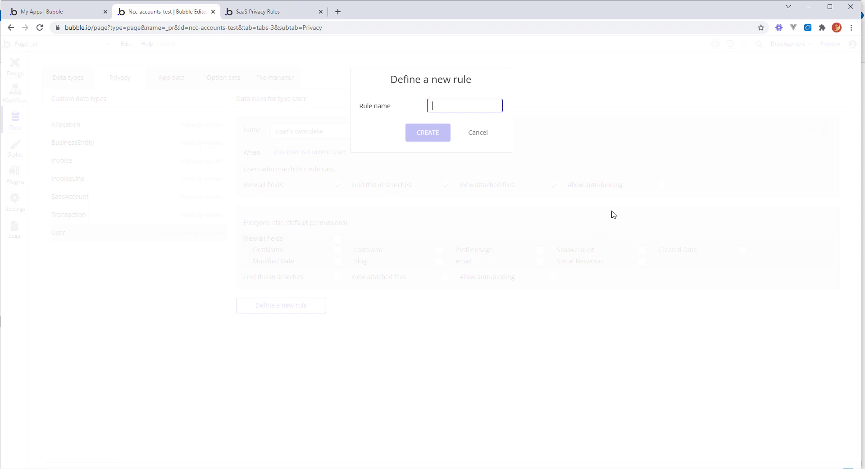
type("S")
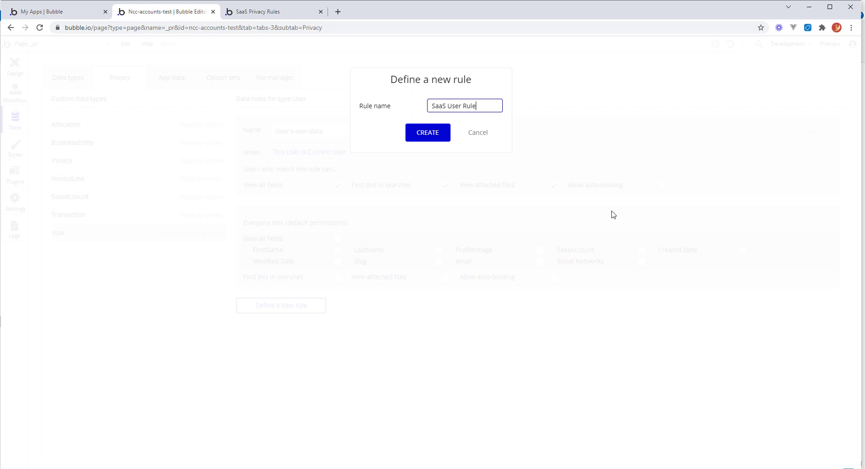
type("aaS User Rule")
left_click(427, 133)
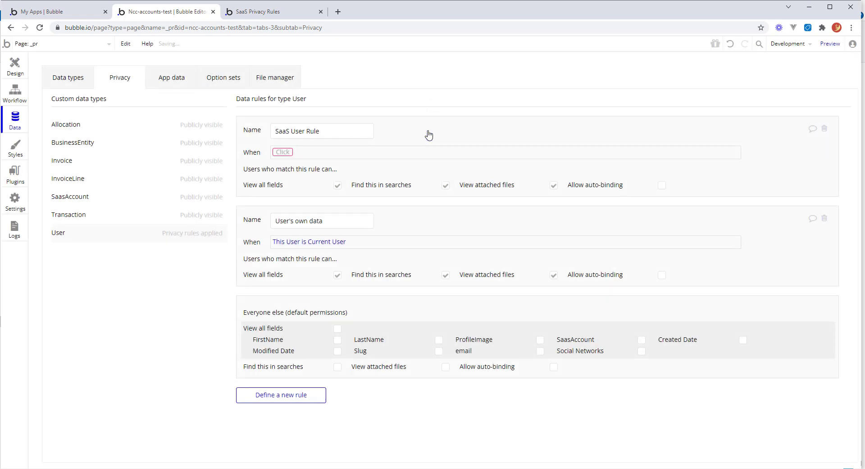
Set the SaaS User Rule's condition to This User's SaasAccount is Current User's SaasAccount.
left_click(283, 152)
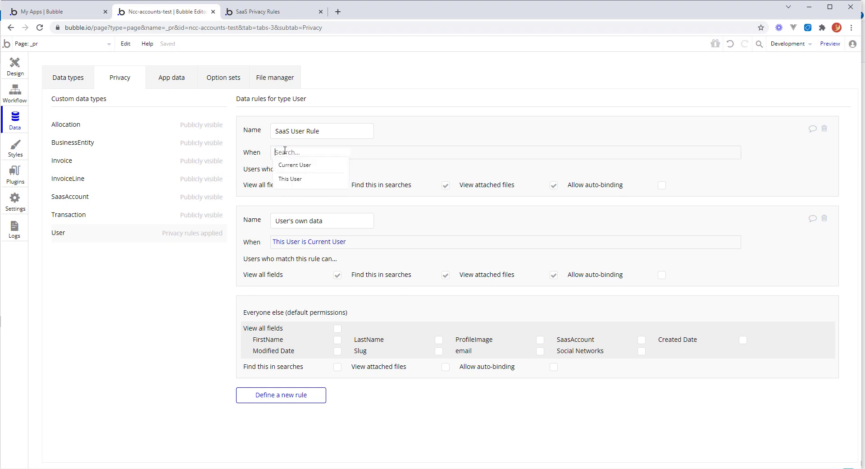
left_click(306, 179)
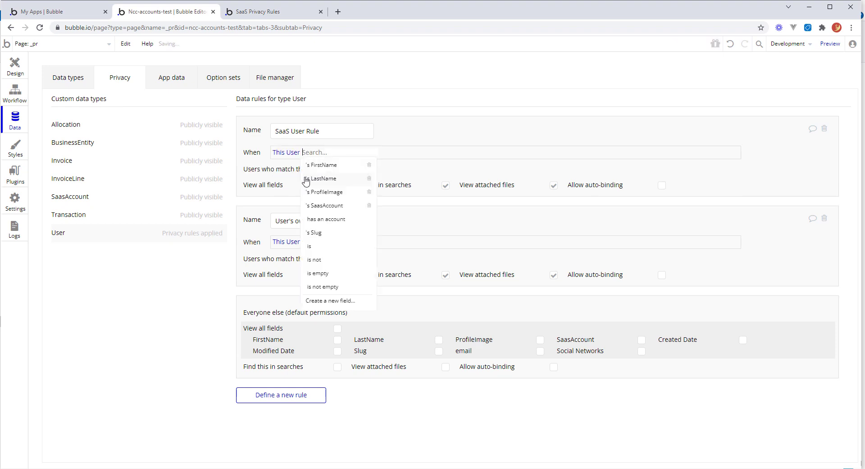
left_click(341, 206)
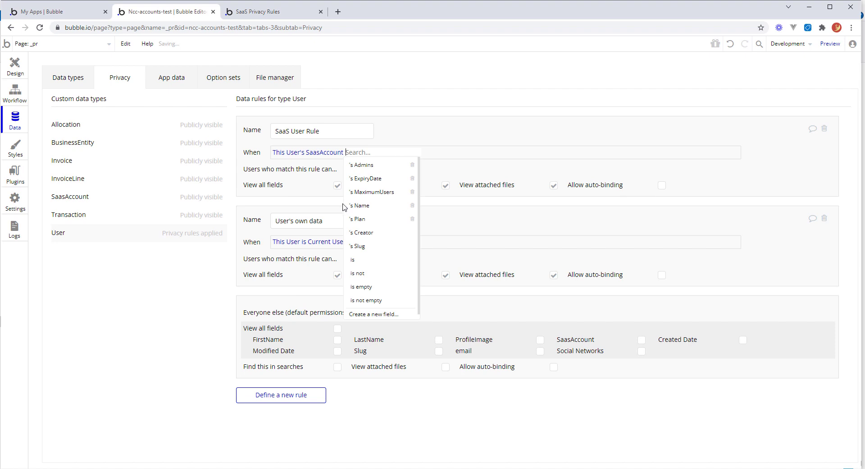
left_click(365, 259)
left_click(366, 165)
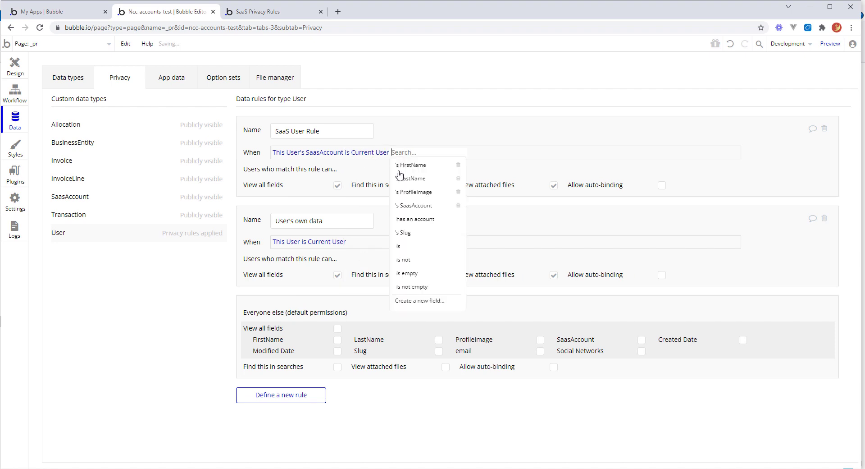
left_click(420, 206)
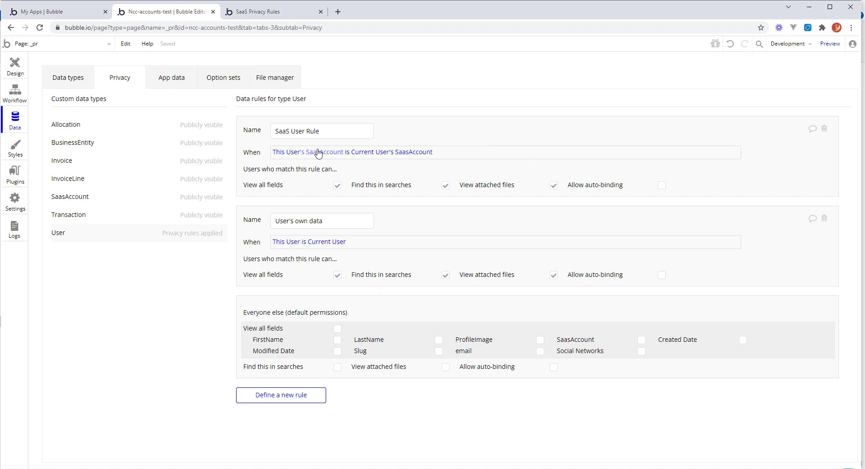
Limit the fields viewable under SaaS User Rule to FirstName, LastName and ProfileImage instead of all fields.
left_click(338, 186)
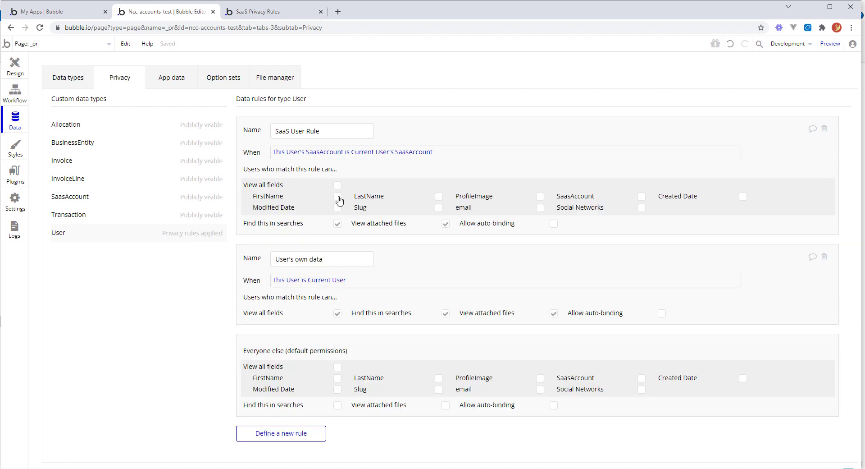
left_click(339, 198)
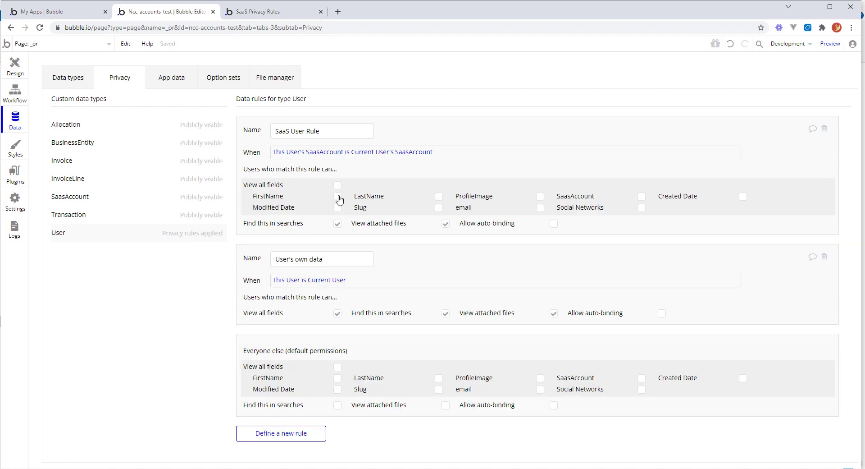
left_click(439, 197)
left_click(540, 197)
Examine the data source search constraints of the Users, Customers and Transactions repeating groups on the page design.
left_click(15, 66)
left_click(288, 97)
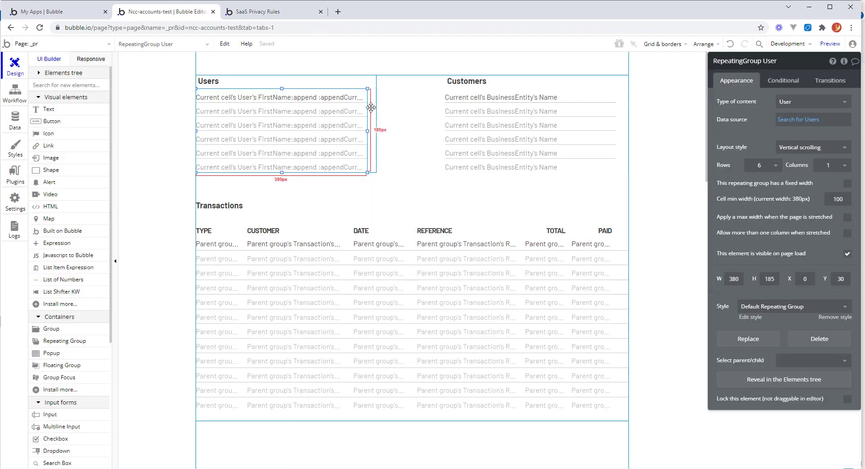
left_click(798, 119)
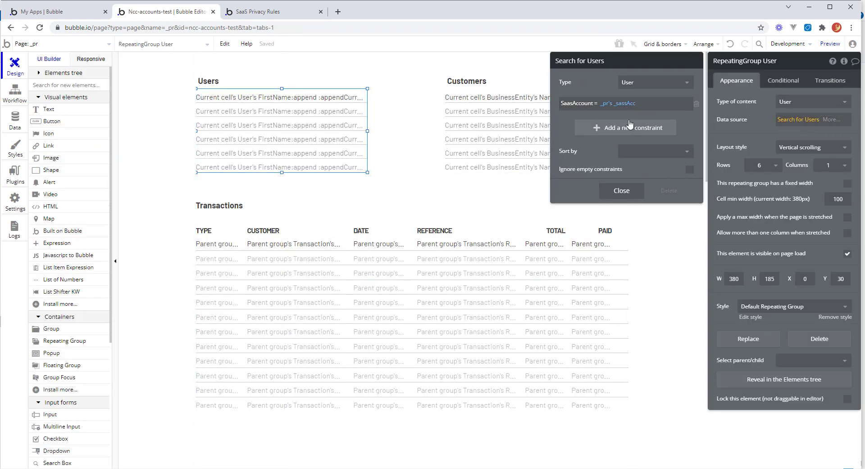
left_click_drag(581, 160, 581, 160)
left_click(498, 147)
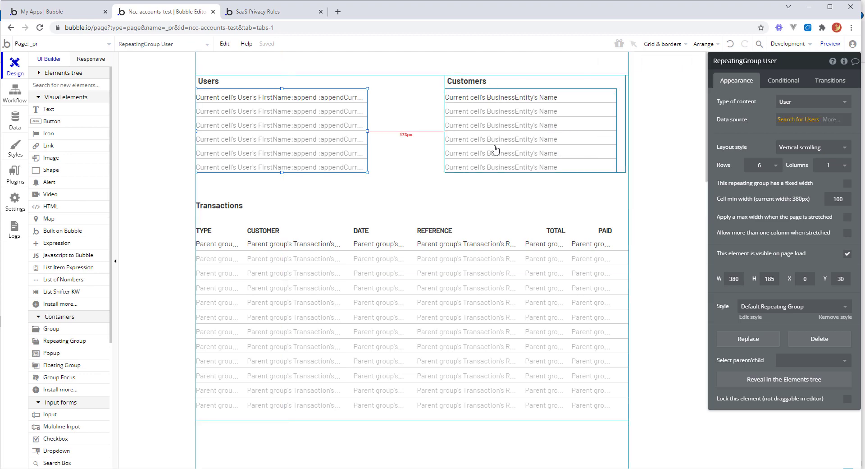
left_click(506, 128)
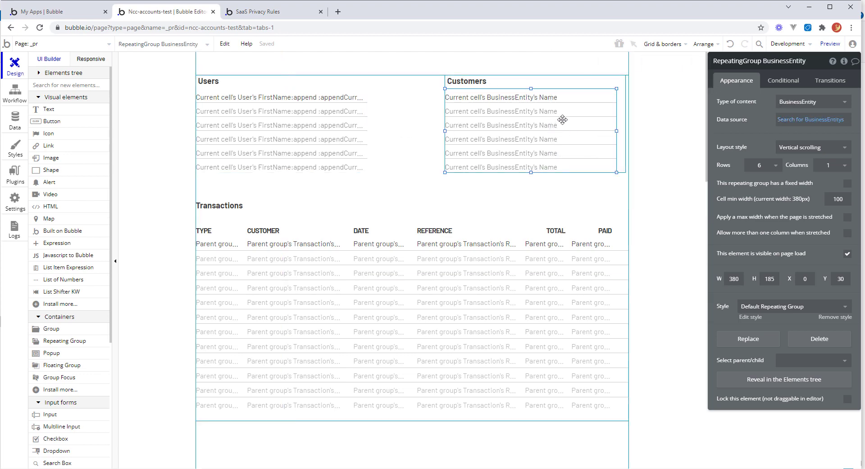
left_click(470, 294)
left_click(828, 124)
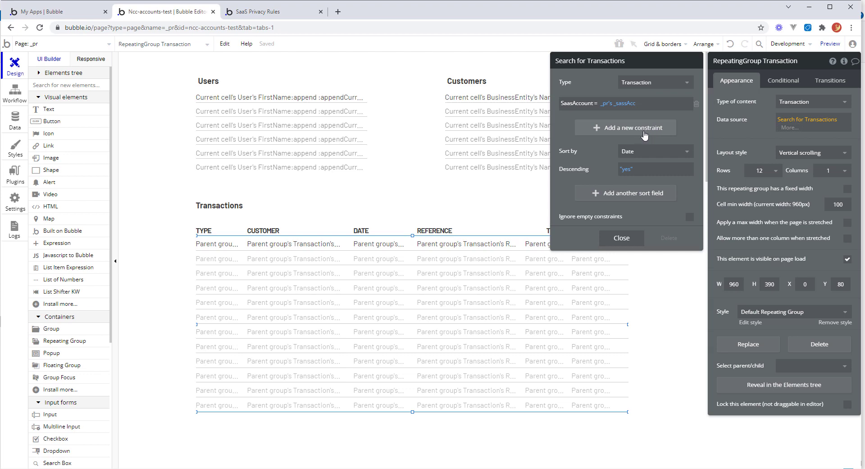
left_click(622, 237)
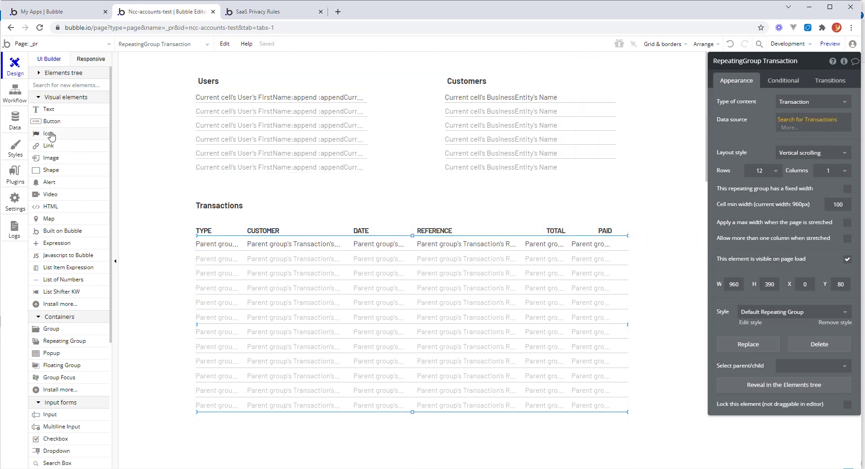
Return to the privacy settings and define a rule named Transaction Rule for the Transaction data type.
left_click(15, 120)
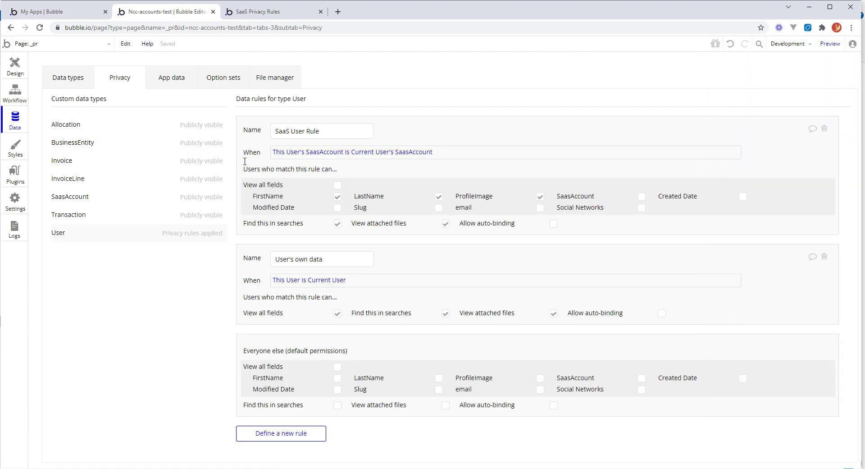
left_click(87, 216)
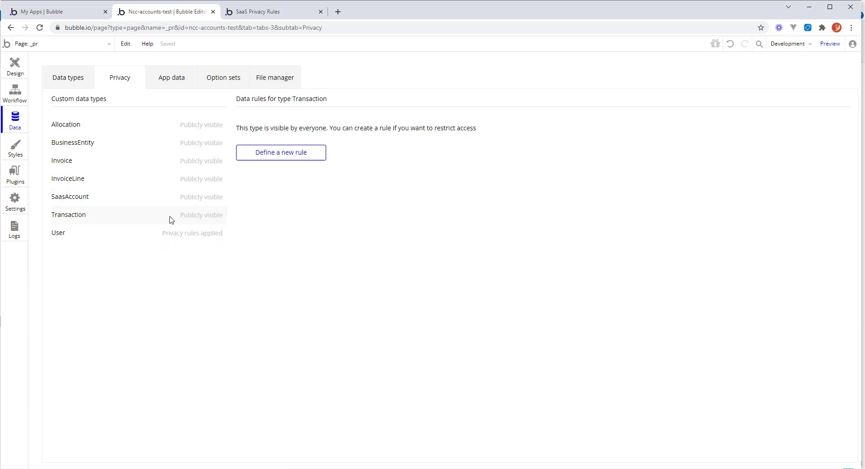
left_click(271, 154)
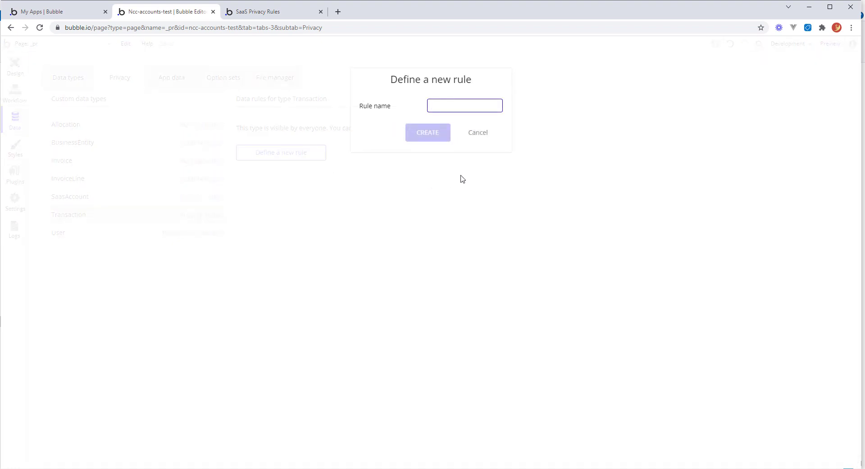
type("Transac")
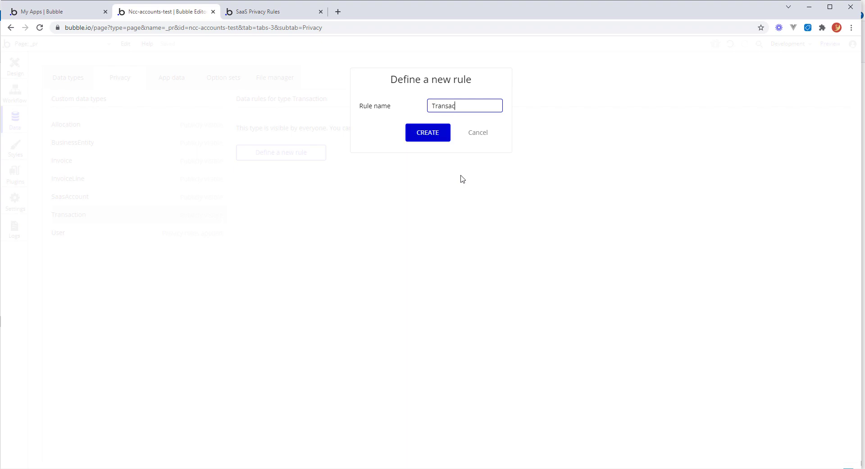
type("tion Rule")
left_click(436, 134)
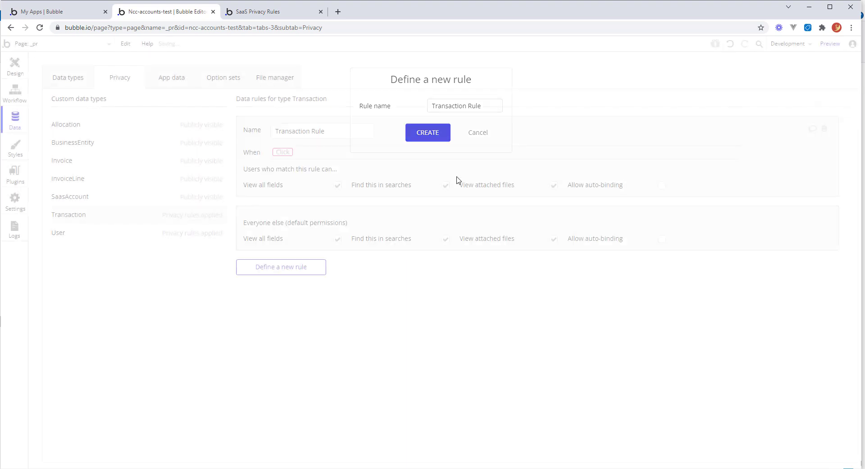
Set the Transaction Rule's condition to This Transaction's SaasAccount is Current User's SaasAccount.
left_click(287, 156)
left_click(299, 180)
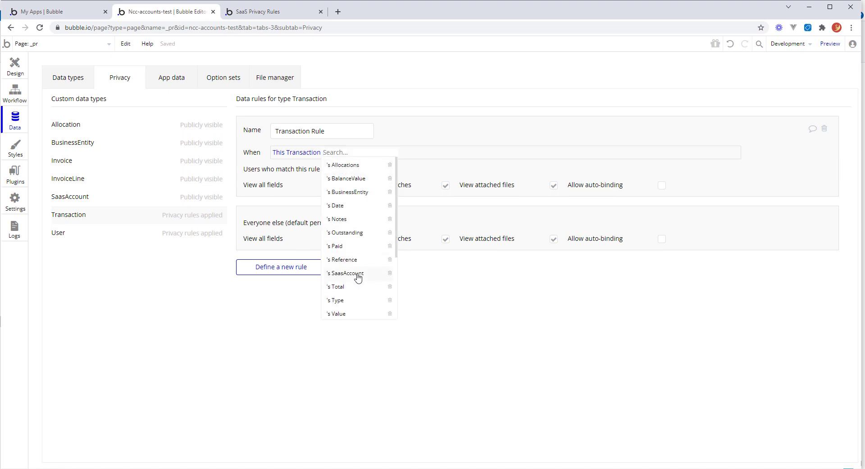
left_click(357, 273)
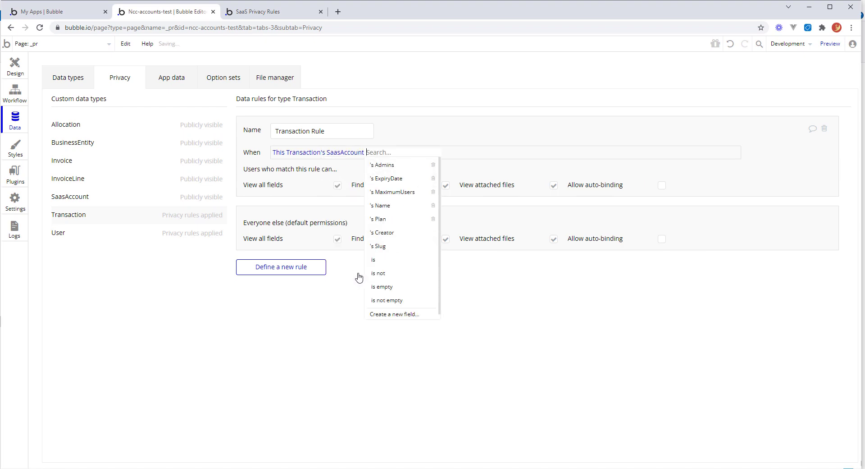
left_click(383, 260)
left_click(410, 167)
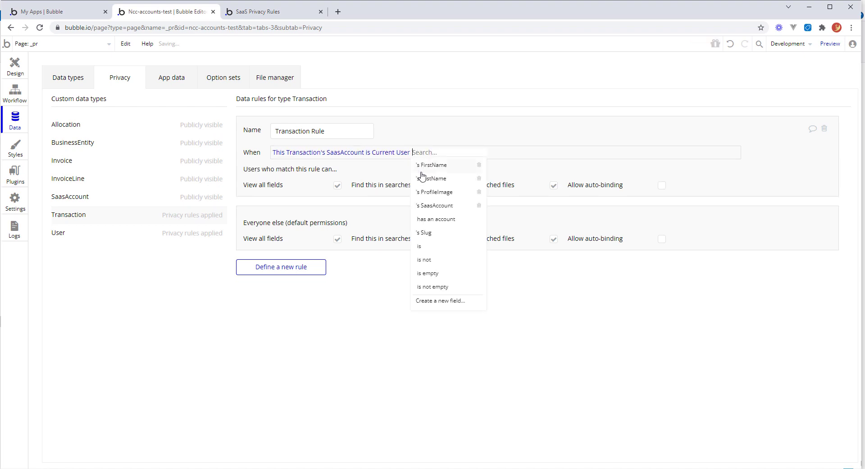
left_click(445, 206)
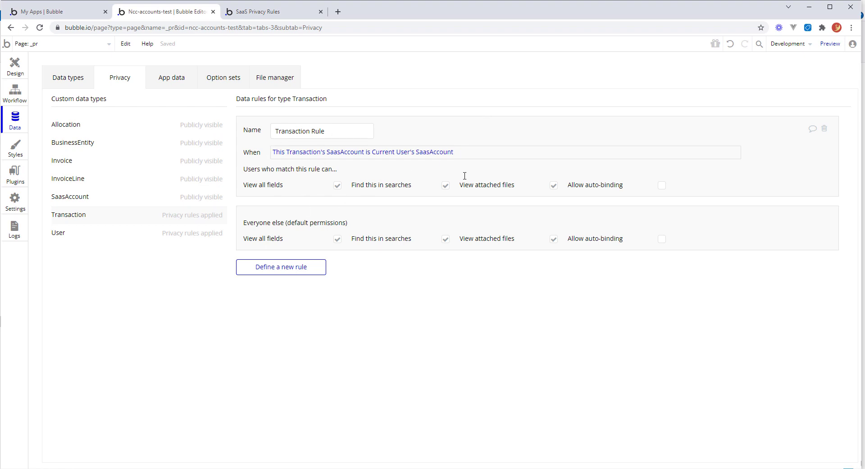
Remove everyone else's permissions to view all fields, find in searches and view attached files for Transaction.
left_click(338, 239)
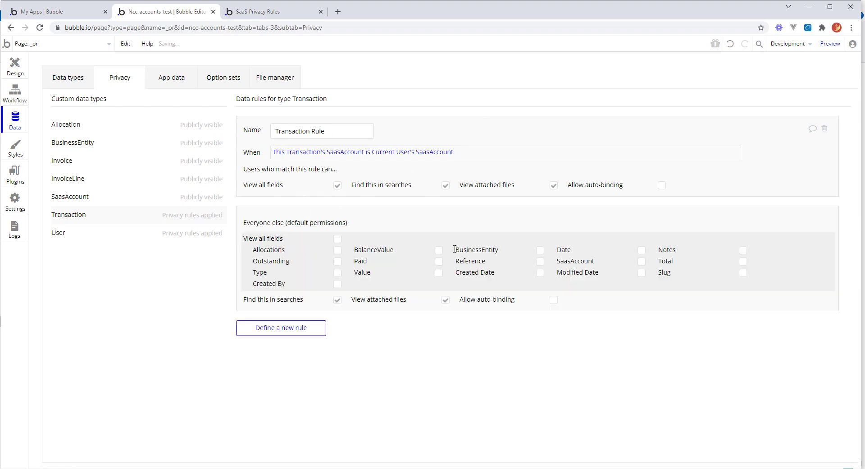
left_click(337, 298)
left_click(445, 299)
Define a rule named BusinessEntity Rule for the BusinessEntity data type and remove all of everyone else's permissions.
left_click(85, 144)
left_click(275, 156)
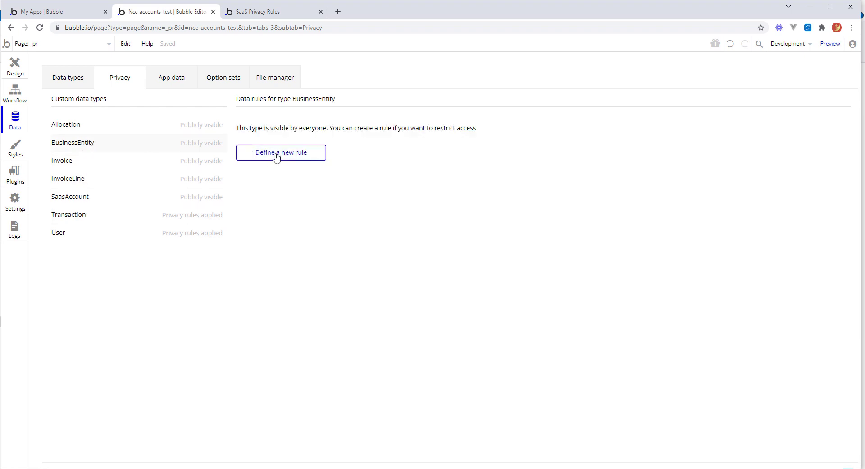
type("Bus")
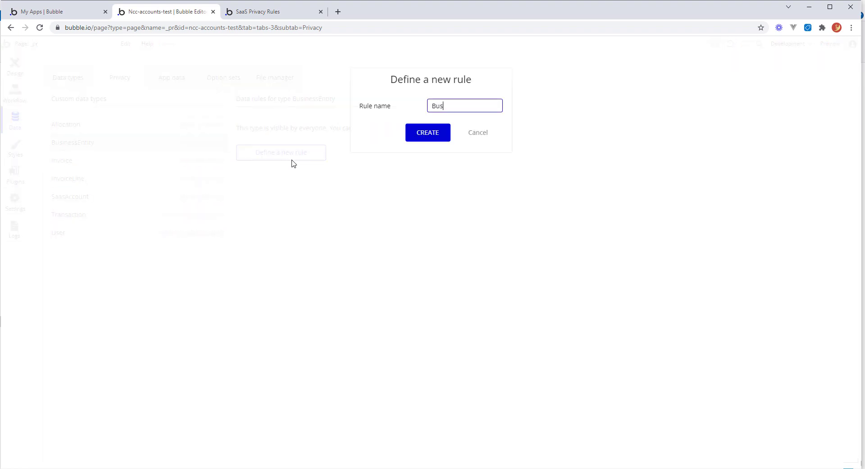
type("inessEntity Rule")
left_click(433, 134)
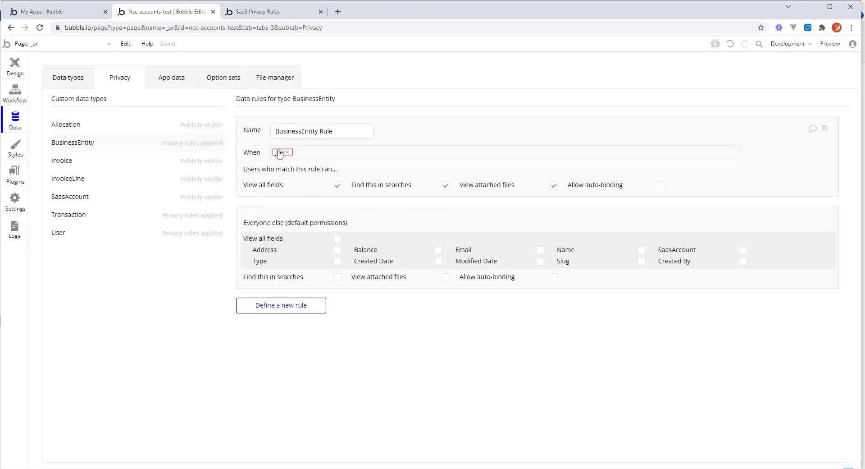
Set the BusinessEntity Rule's condition to This BusinessEntity's SaasAccount is Current User's SaasAccount.
left_click(280, 151)
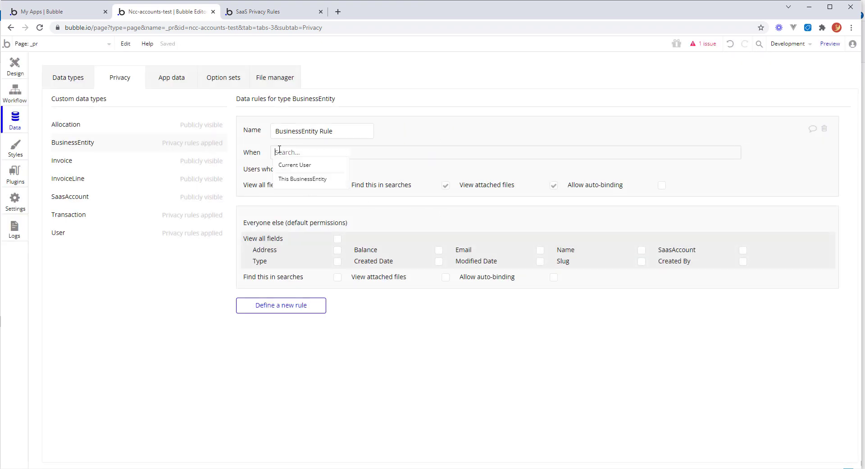
left_click(300, 179)
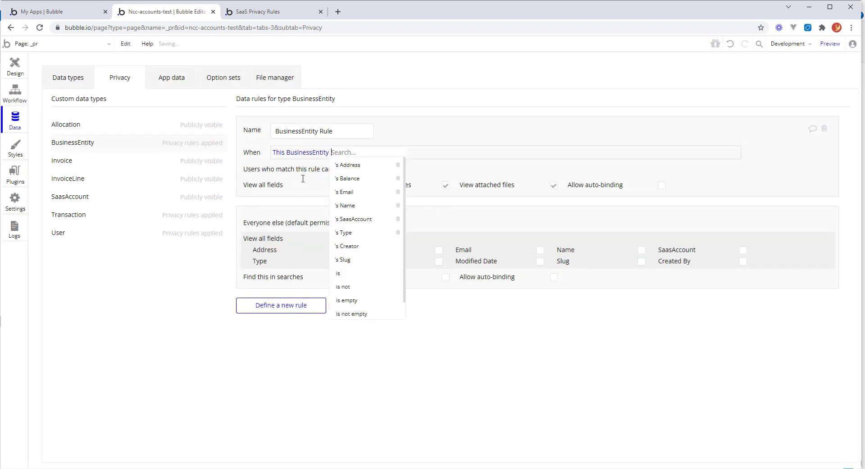
left_click(370, 219)
left_click(387, 262)
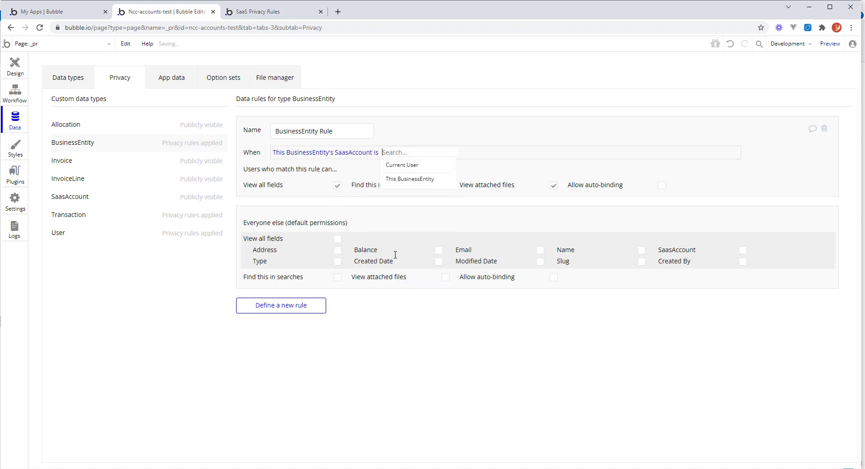
left_click(420, 166)
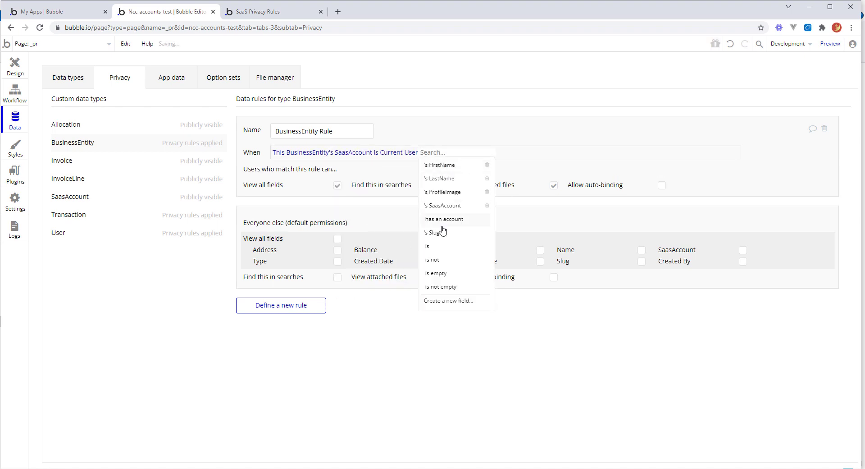
left_click(452, 207)
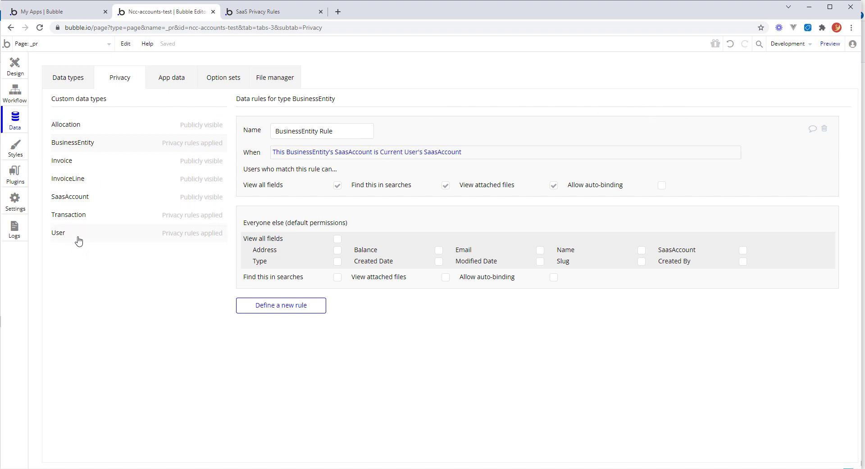
Remove the SaasAccount constraint from the user search that feeds the Users repeating group on the _pr page.
left_click(22, 66)
left_click(346, 140)
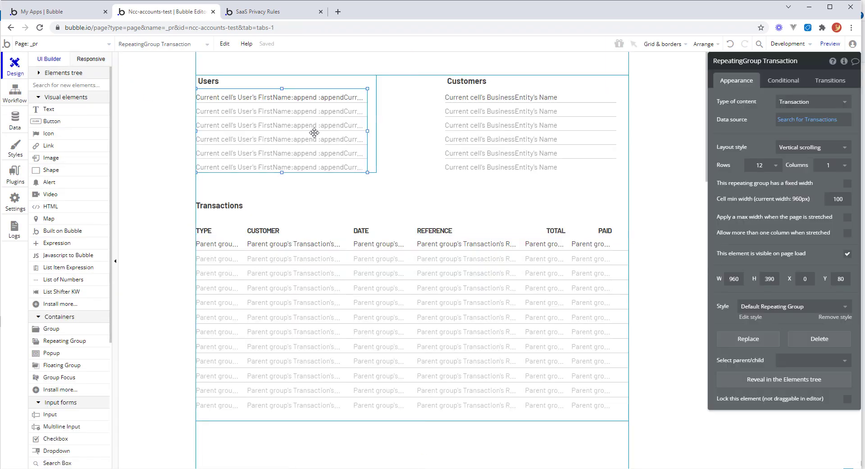
left_click(814, 121)
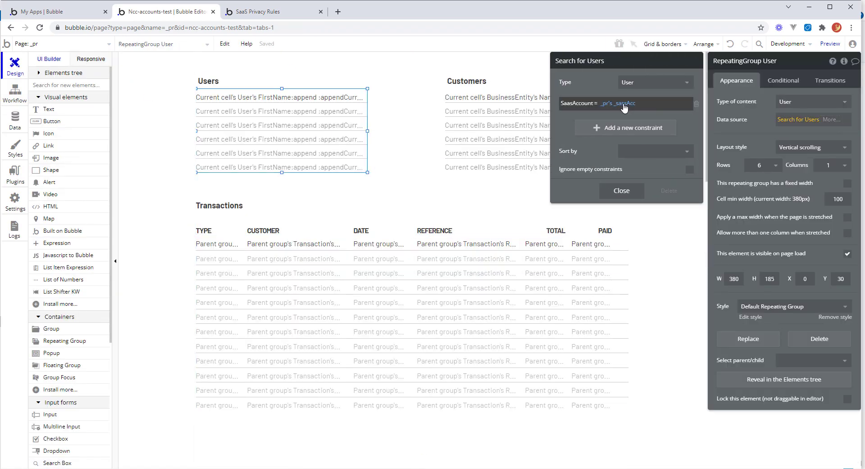
left_click(696, 103)
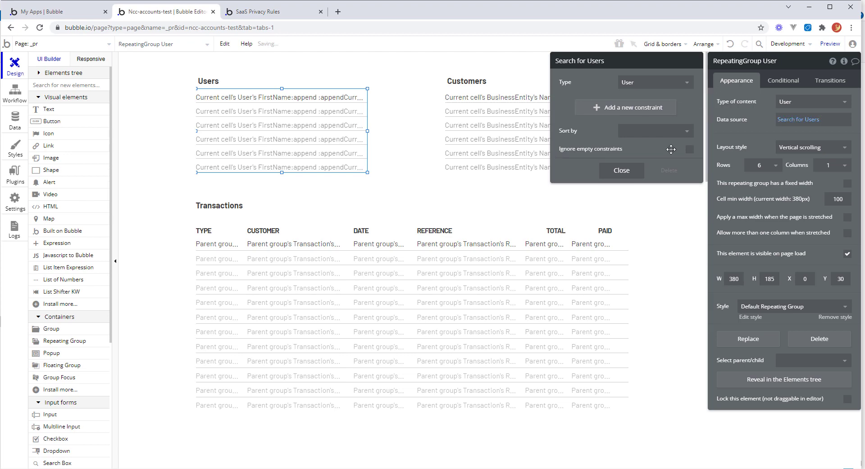
left_click(622, 172)
Remove the SaasAccount constraint from the Customers repeating group's BusinessEntity search, keeping the Type = Customer constraint.
left_click(518, 117)
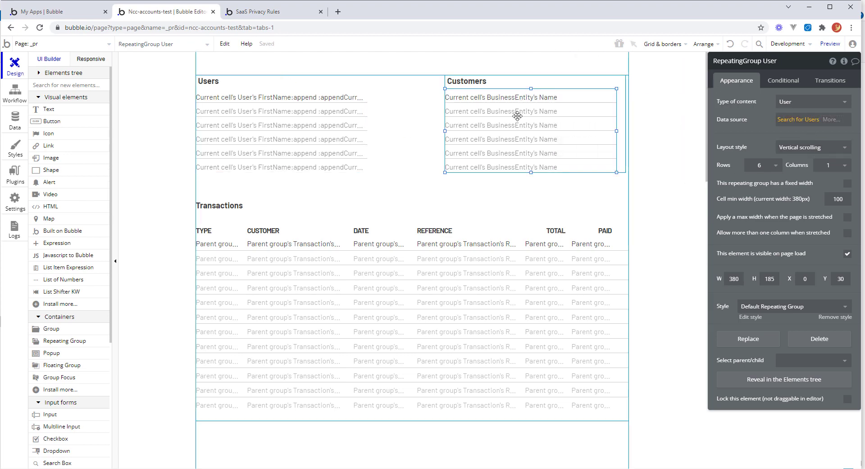
left_click(810, 123)
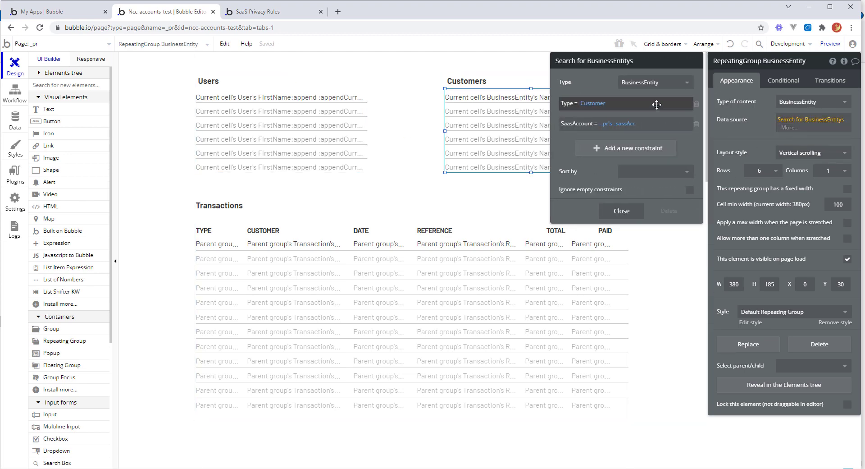
left_click(696, 123)
left_click(630, 191)
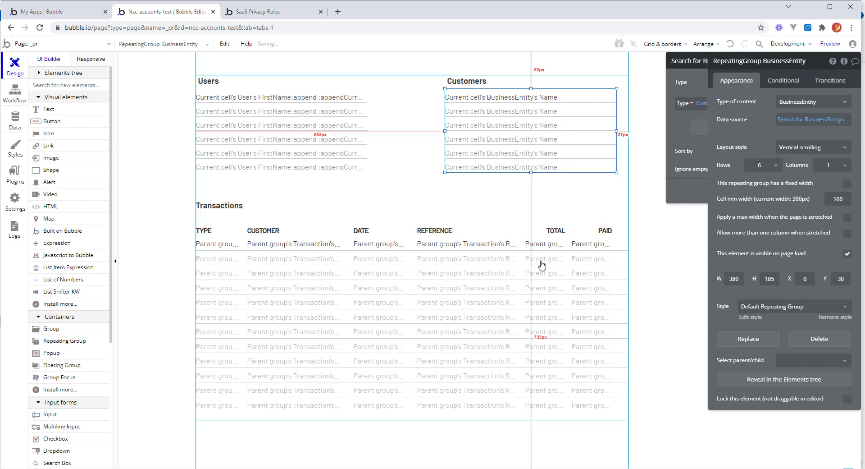
Remove the SaasAccount constraint from the Transactions repeating group's search, keeping the descending sort by Date.
left_click(521, 276)
left_click(806, 119)
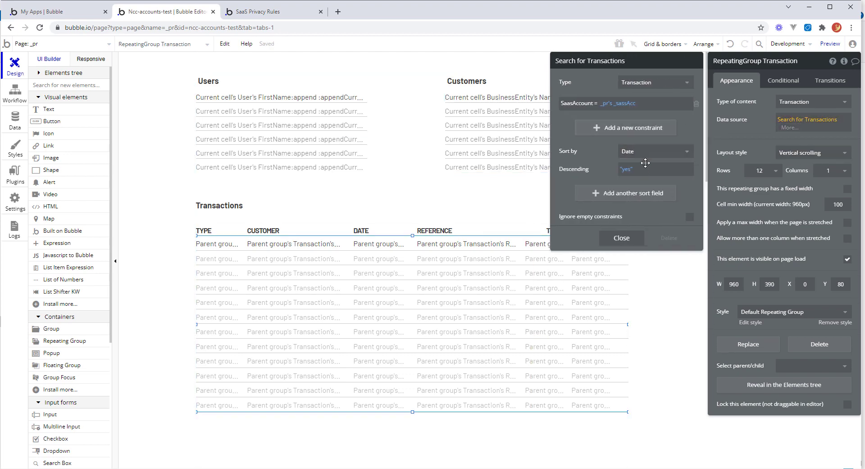
left_click(696, 103)
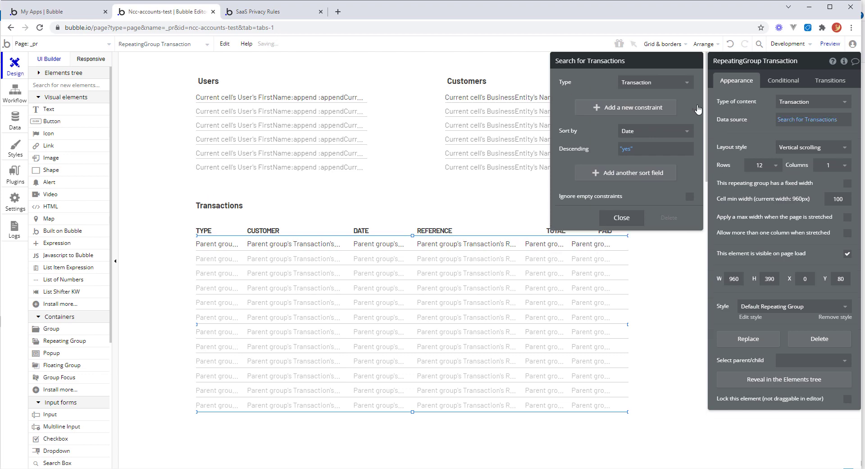
left_click(621, 218)
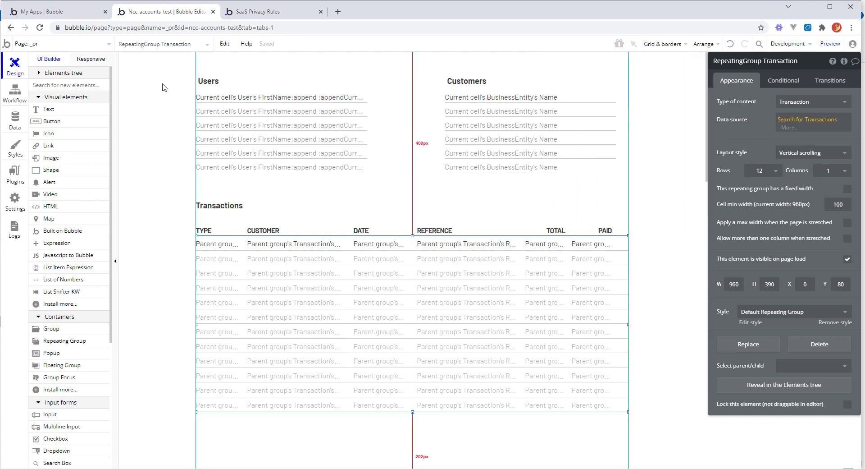
Run the app as the second user in All Users and examine the listed users, customers and transactions.
left_click(13, 123)
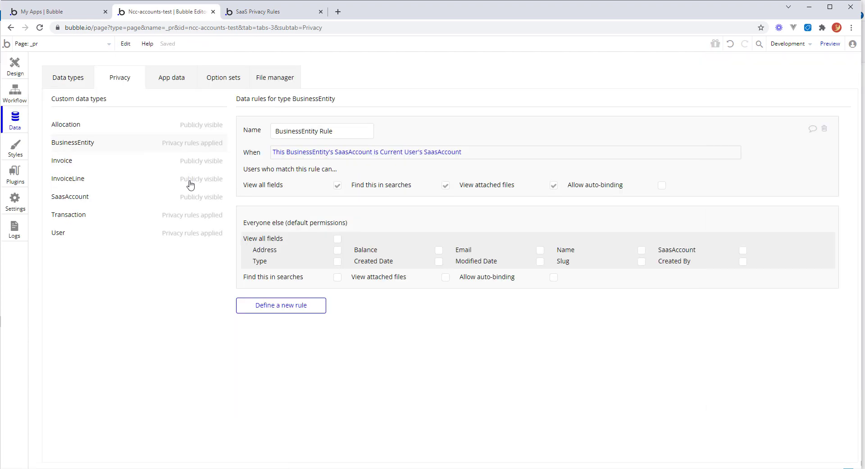
left_click(178, 79)
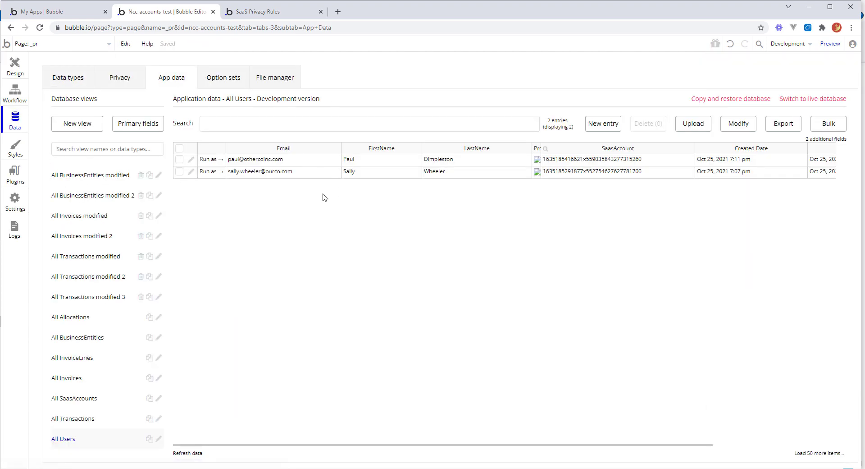
left_click(211, 172)
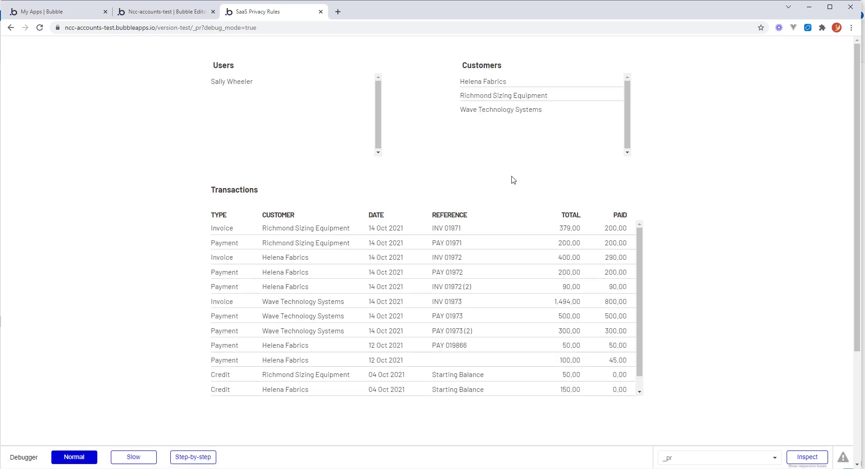
scroll(642, 277, "down", 1)
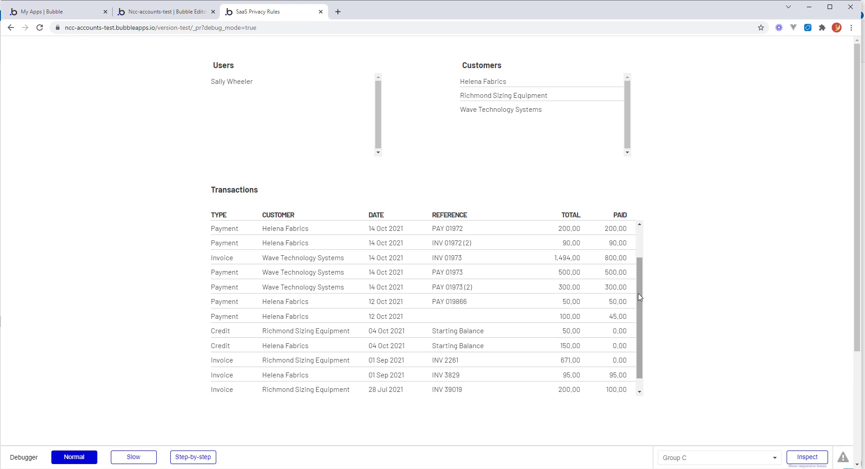
scroll(640, 297, "down", 1)
scroll(643, 279, "up", 2)
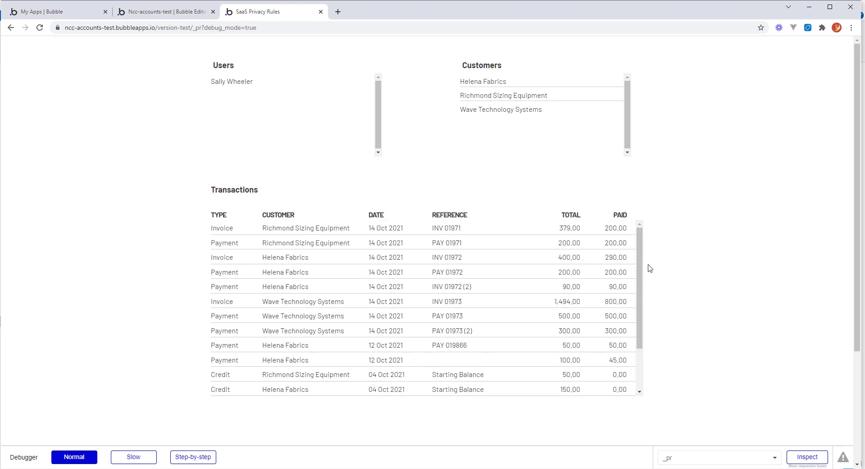
Run the app as the first user in All Users and check the users, customers and transactions shown.
left_click(178, 15)
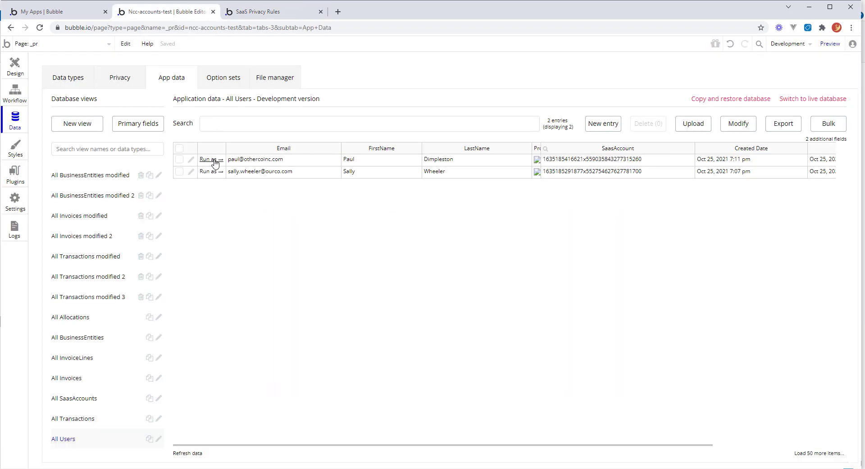
key("ctrl+Tab")
key("ctrl+r")
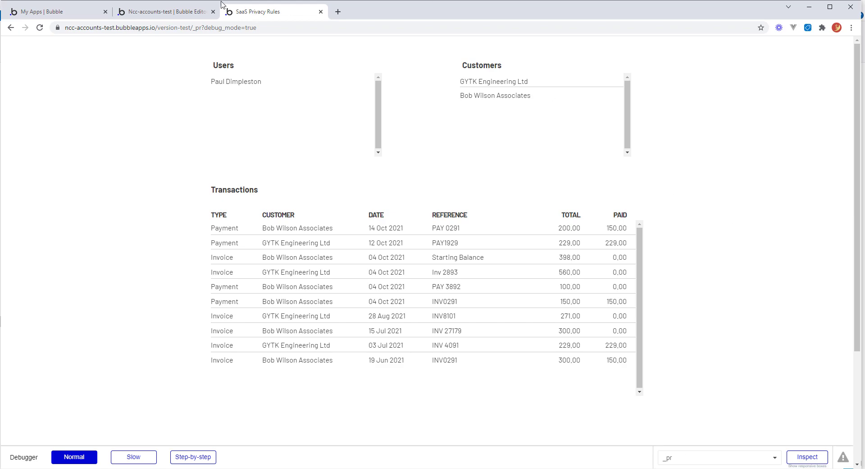
Return to the Bubble editor and review the privacy rules defined for the User data type.
left_click(179, 14)
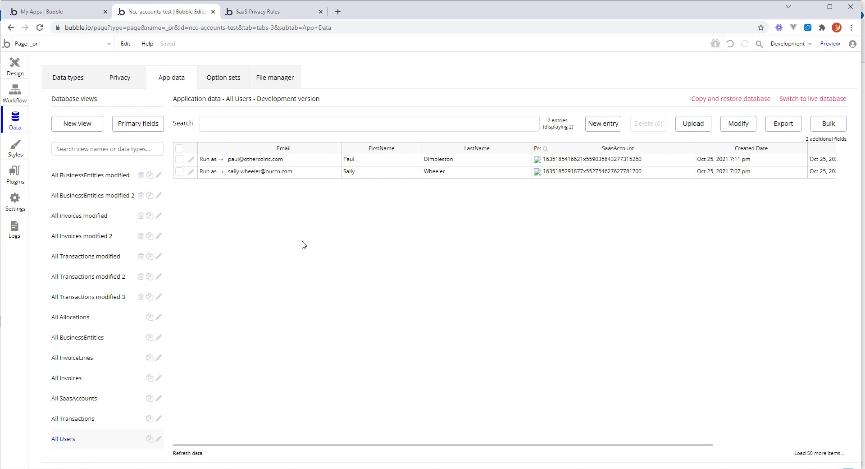
left_click(136, 80)
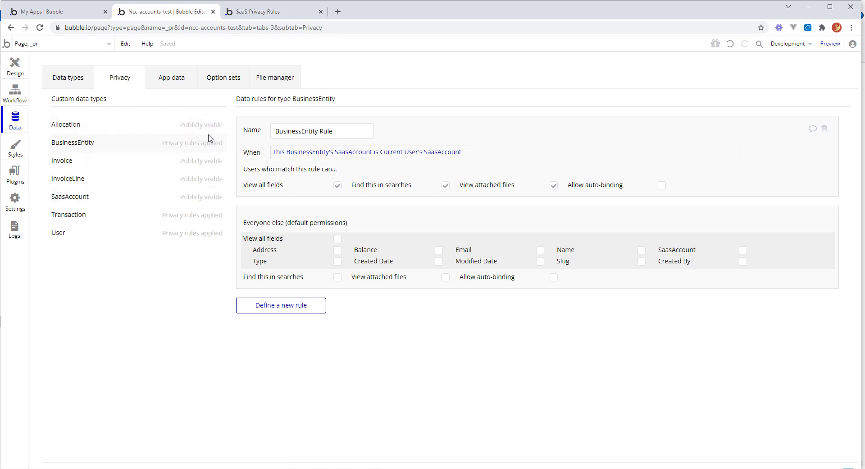
key("super+Up")
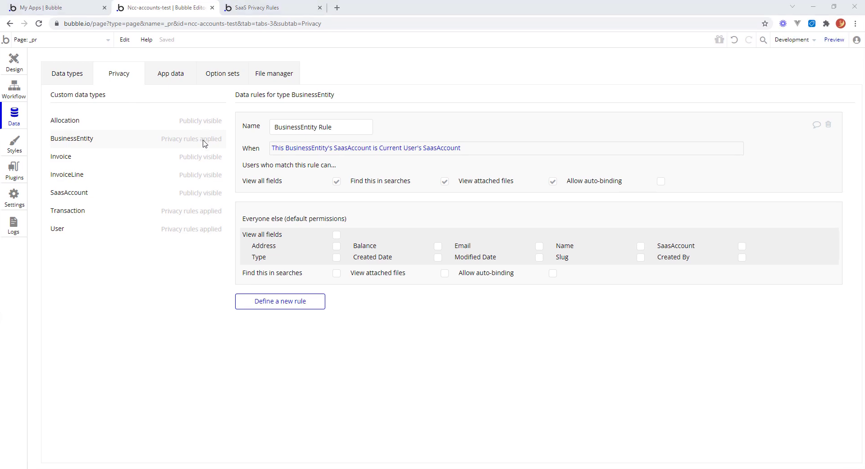
left_click(190, 230)
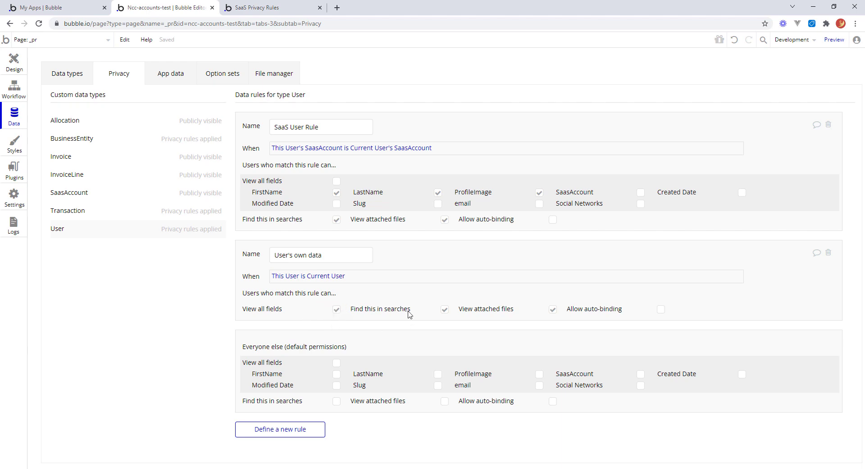
Examine the SaasAccount data type's fields and the All Users and All SaasAccounts records in the app data.
left_click(70, 75)
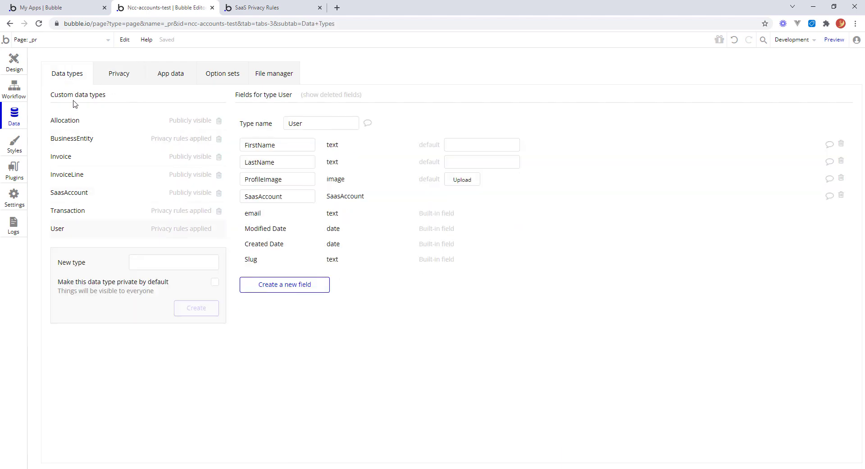
left_click(92, 197)
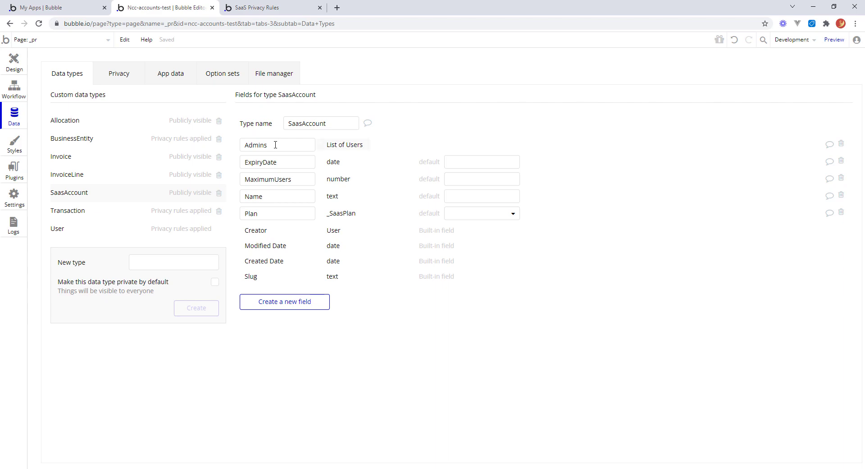
left_click(170, 77)
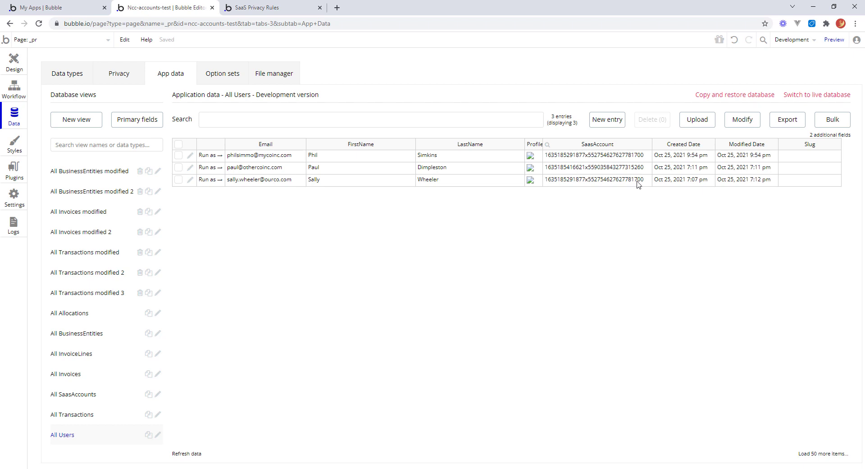
left_click(99, 399)
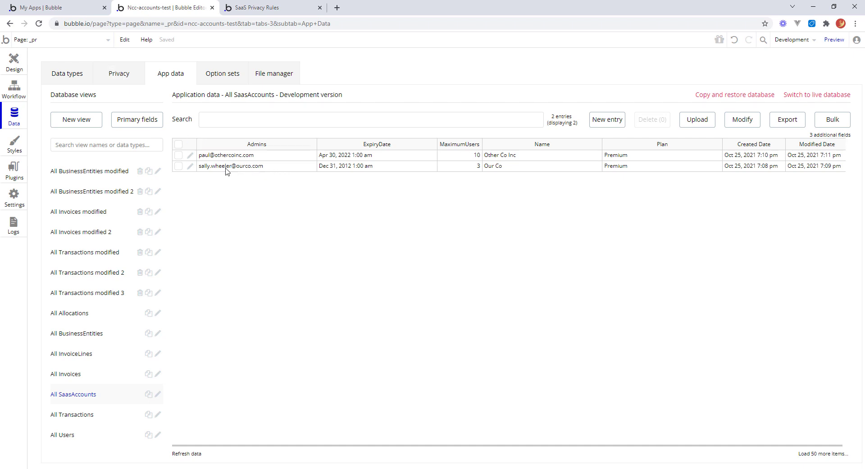
Define a new privacy rule named SaaS Admin Rule for the User data type.
left_click(125, 77)
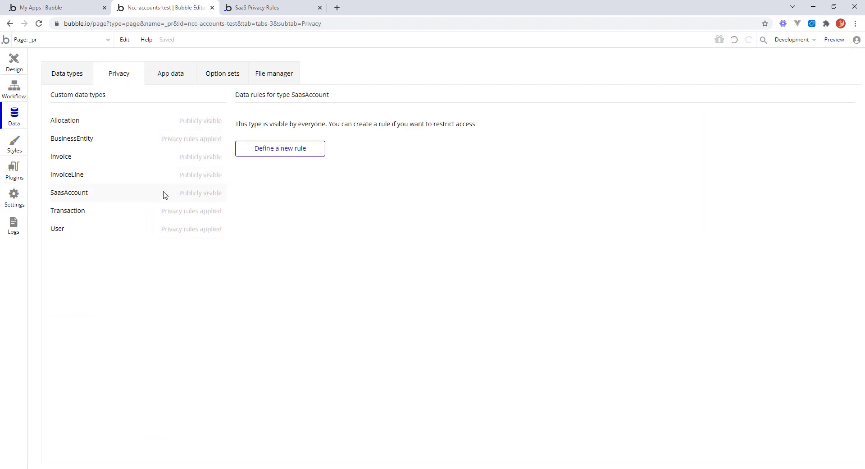
left_click(168, 228)
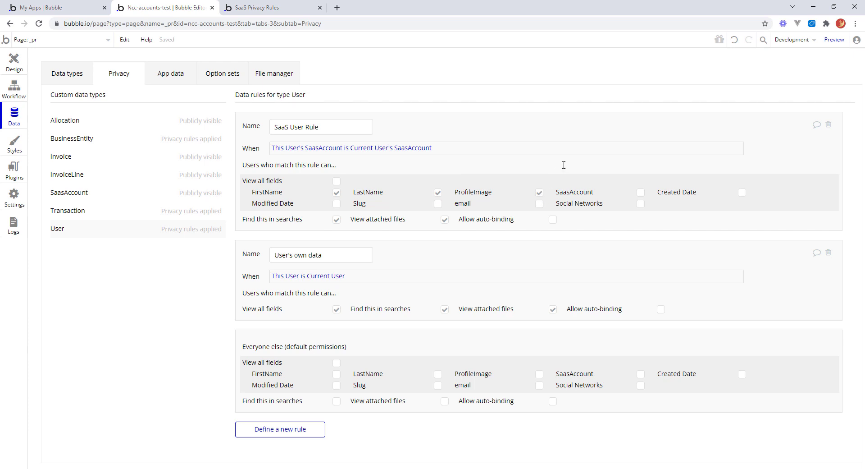
left_click(285, 431)
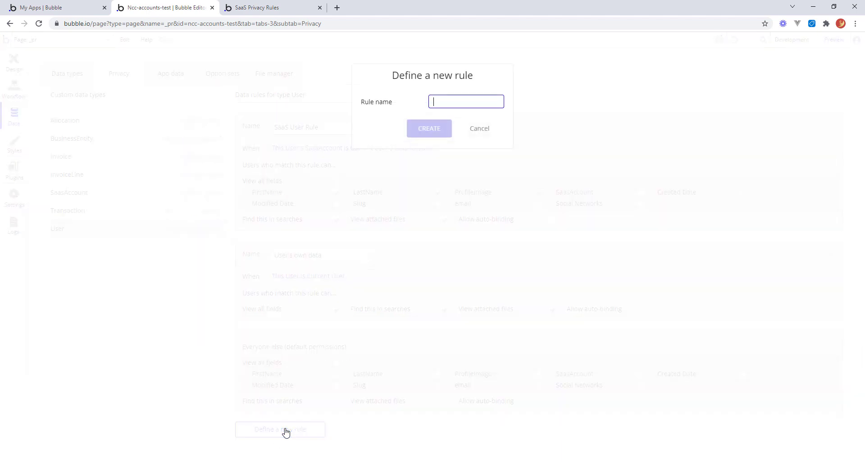
type("SaaS")
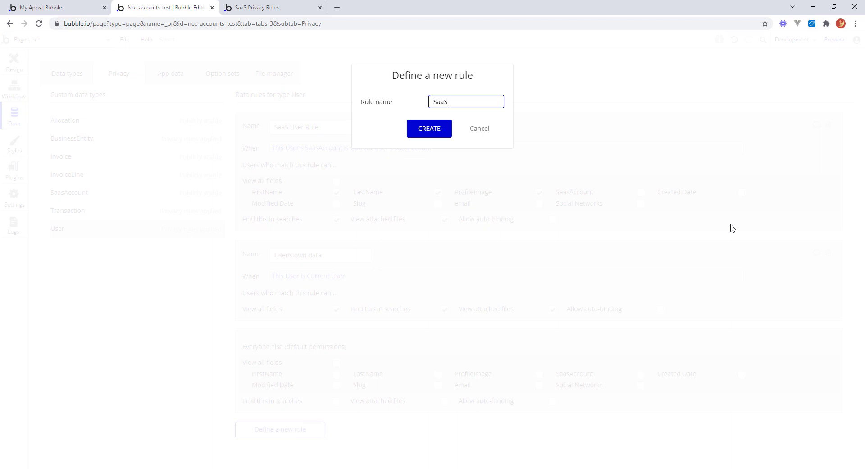
type(" Admin Rule")
left_click(435, 128)
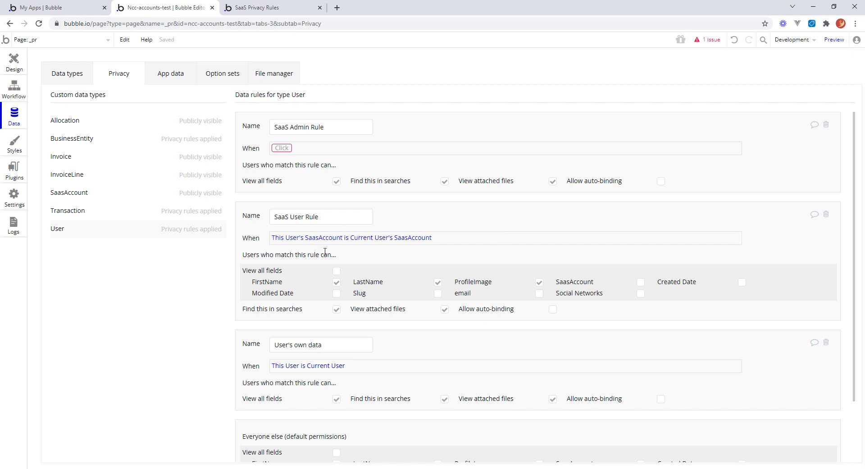
Set the SaaS Admin Rule's condition to This User's SaasAccount is Current User's SaasAccount.
left_click(281, 148)
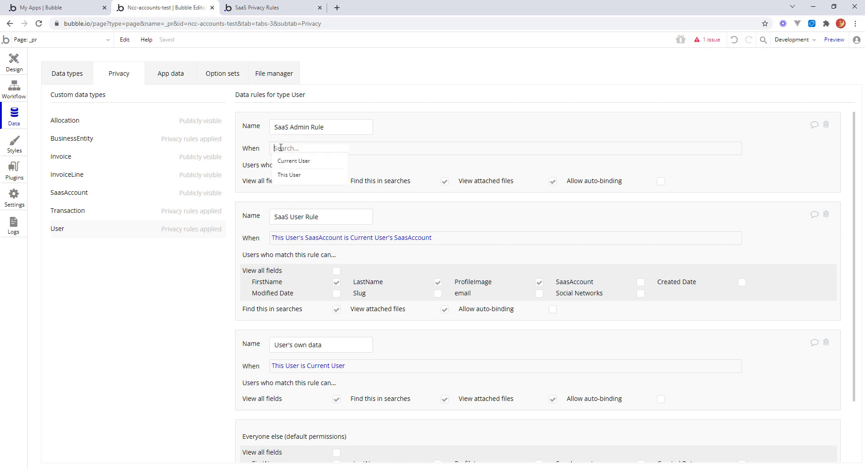
left_click(298, 175)
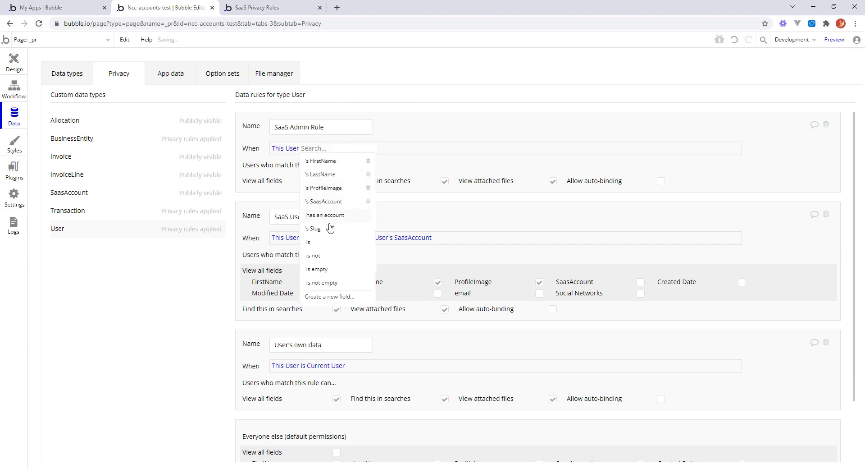
left_click(331, 202)
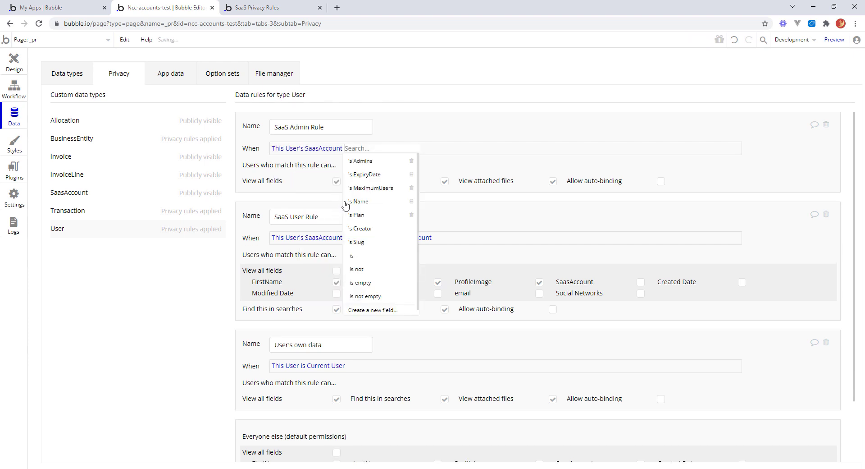
left_click(358, 255)
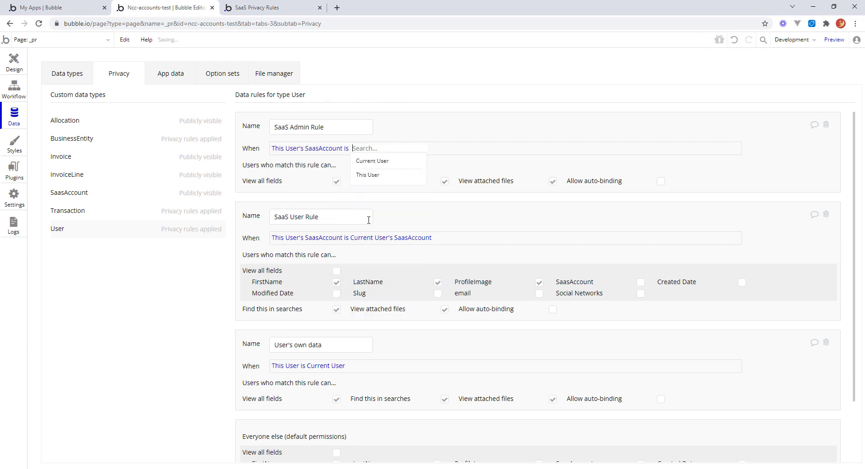
left_click(373, 162)
left_click(430, 205)
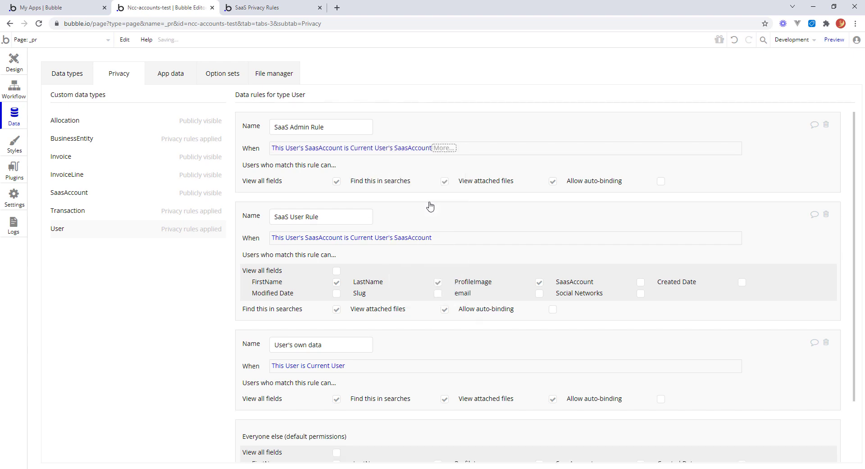
Extend the SaaS Admin Rule's condition with "and Current User's SaasAccount's Admins contains Current User".
left_click(444, 149)
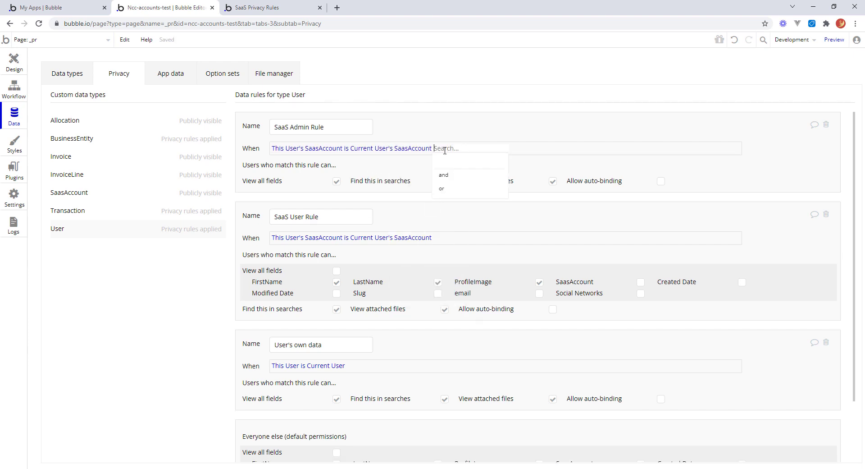
left_click(451, 176)
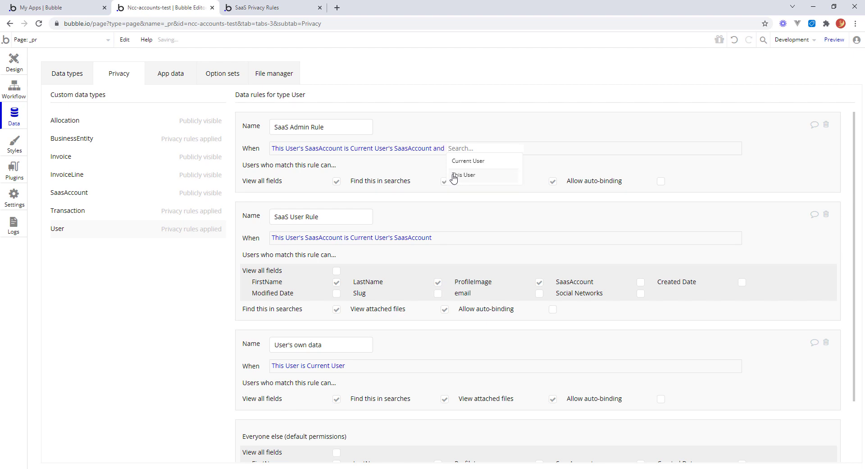
left_click(473, 162)
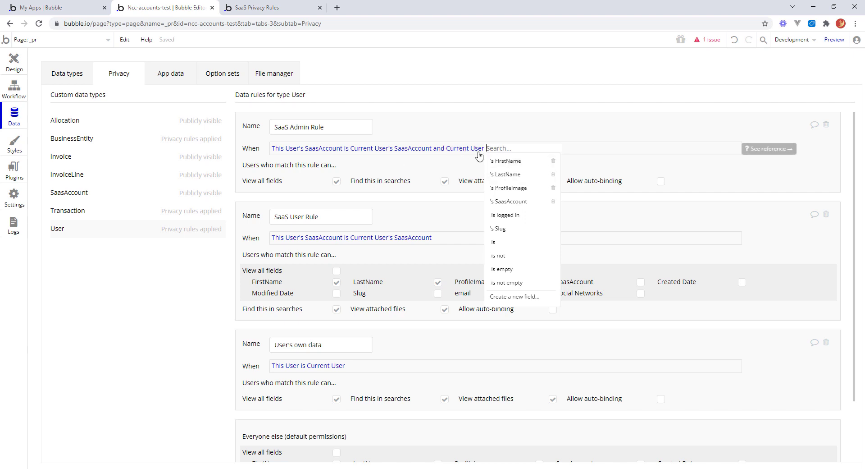
left_click(524, 202)
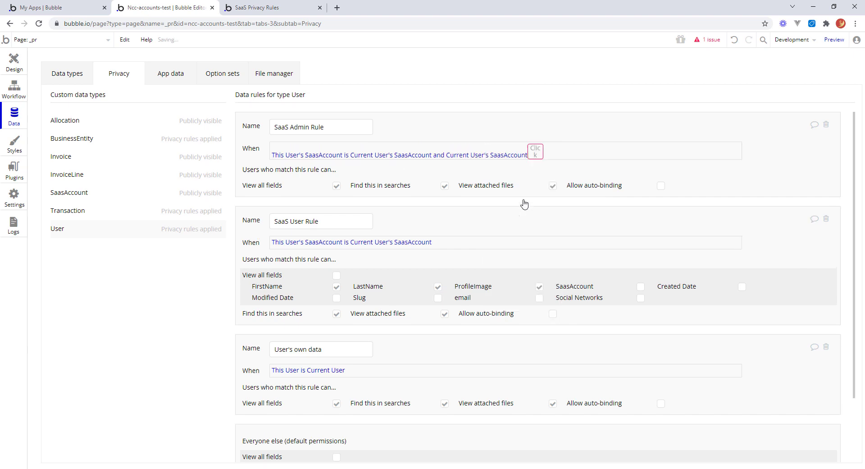
left_click(556, 162)
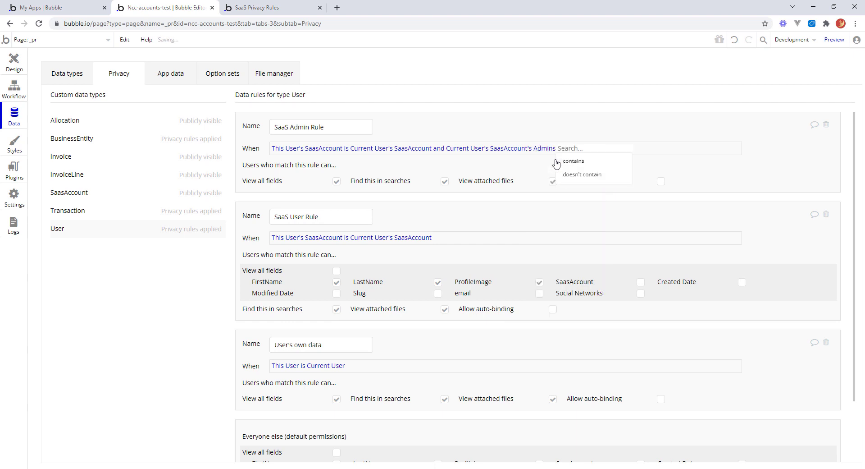
left_click(583, 164)
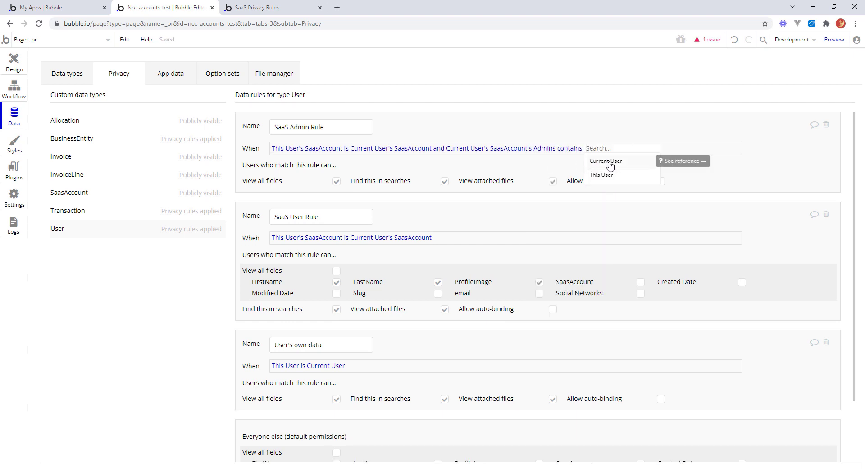
left_click(610, 162)
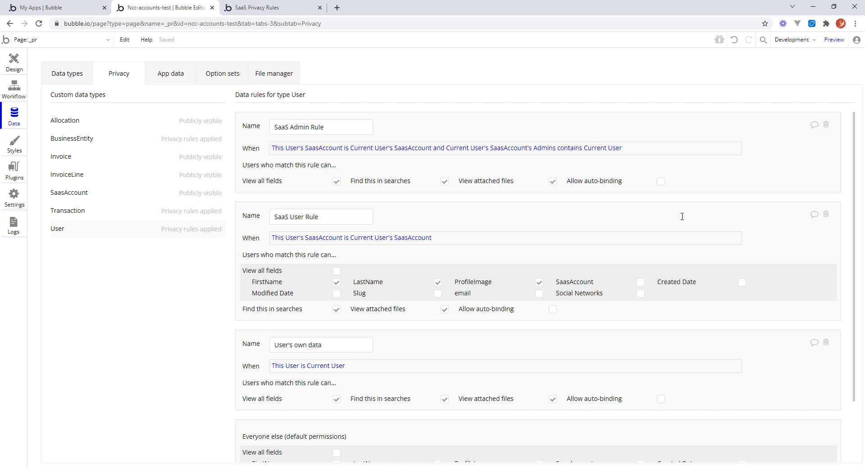
Run the app as the third user in All Users, a SaaS account admin, and check the user emails shown.
left_click(14, 62)
left_click(174, 76)
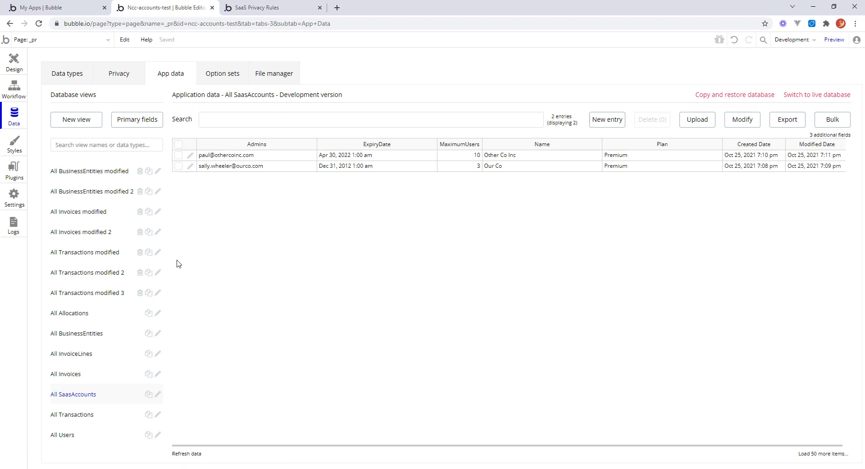
left_click(86, 436)
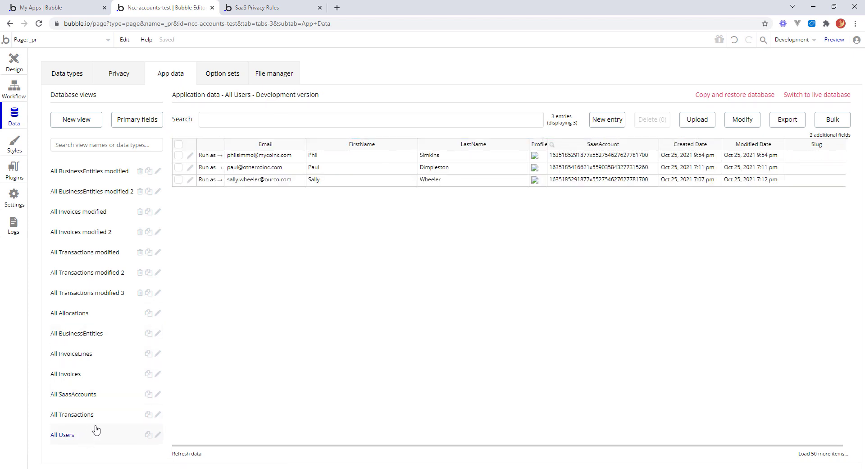
left_click(210, 180)
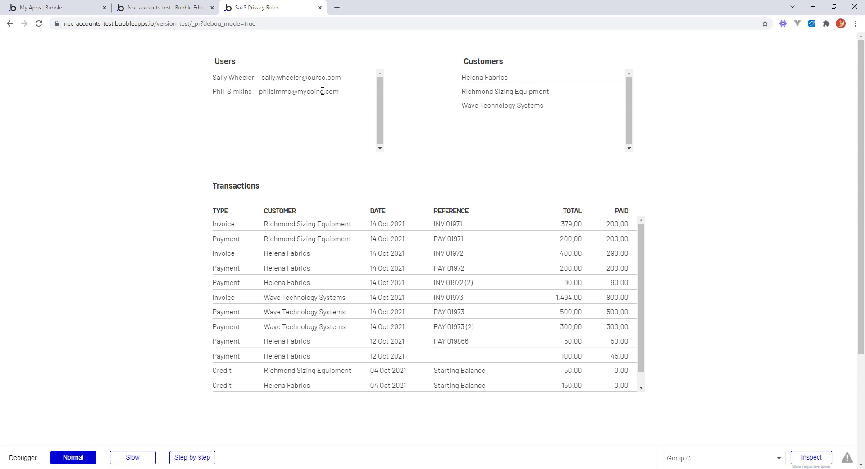
Return to the Bubble editor and run the app as the first user in All Users to check which user emails are shown.
left_click(175, 10)
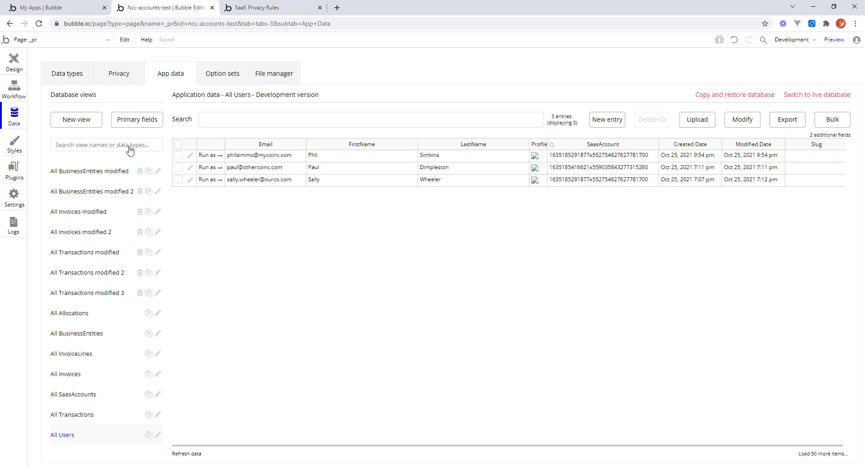
left_click(117, 73)
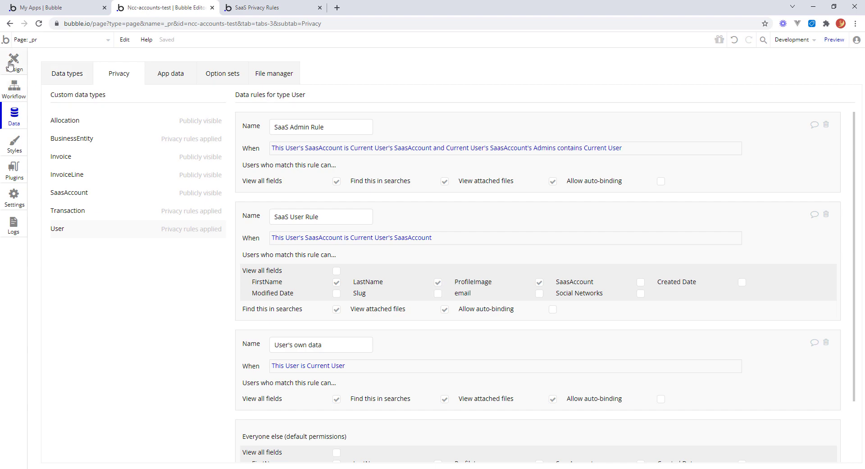
left_click(170, 75)
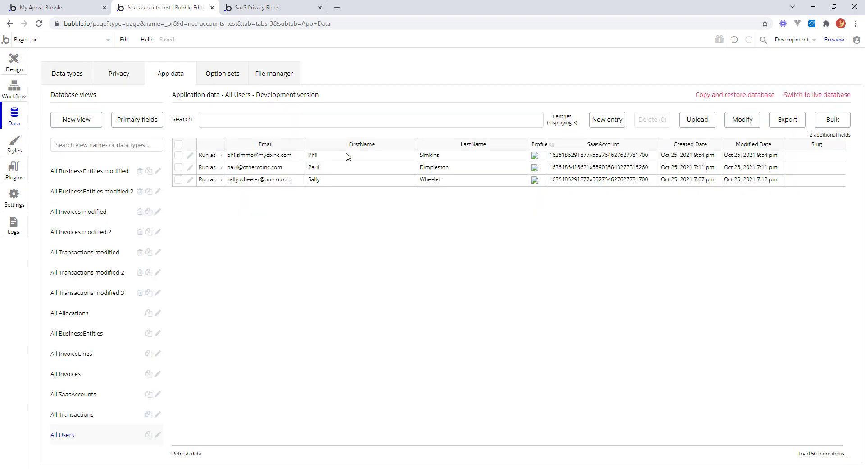
left_click(209, 156)
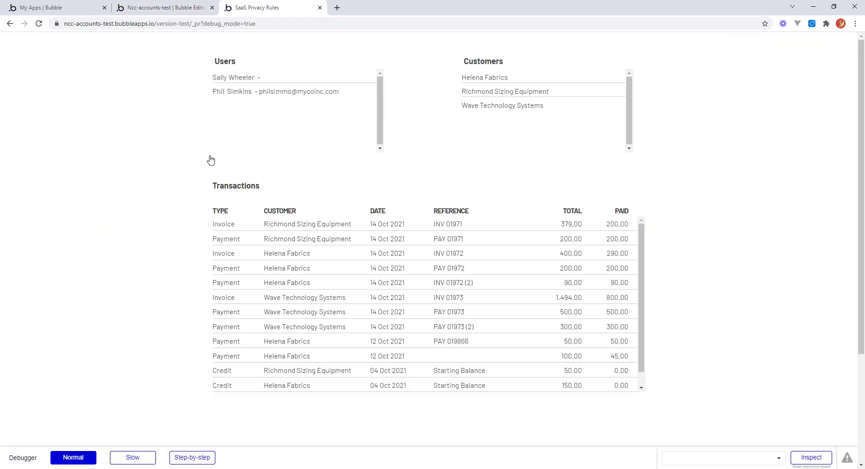
left_click(225, 80)
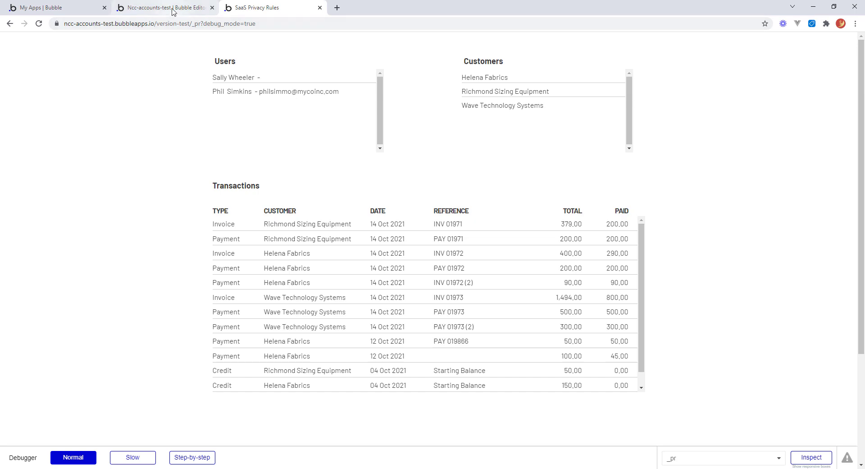
Return to the Bubble editor, reopen the User data type's privacy rules and close the YouTube channel page.
left_click(173, 11)
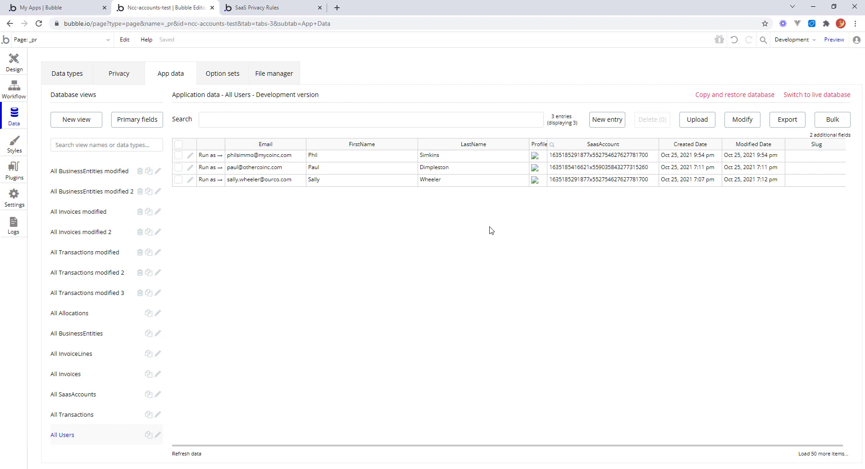
left_click(128, 78)
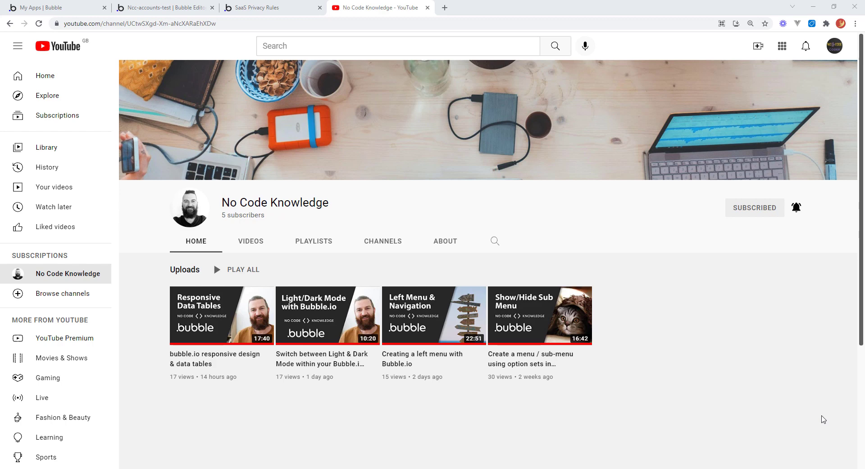
key("ctrl+w")
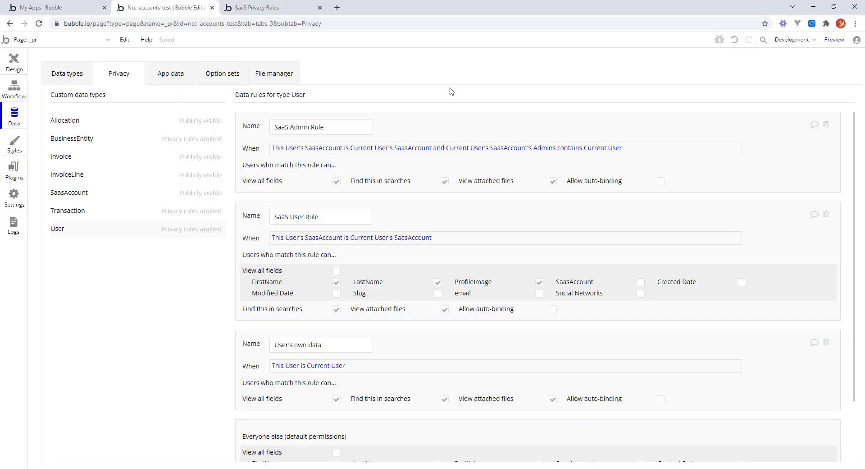